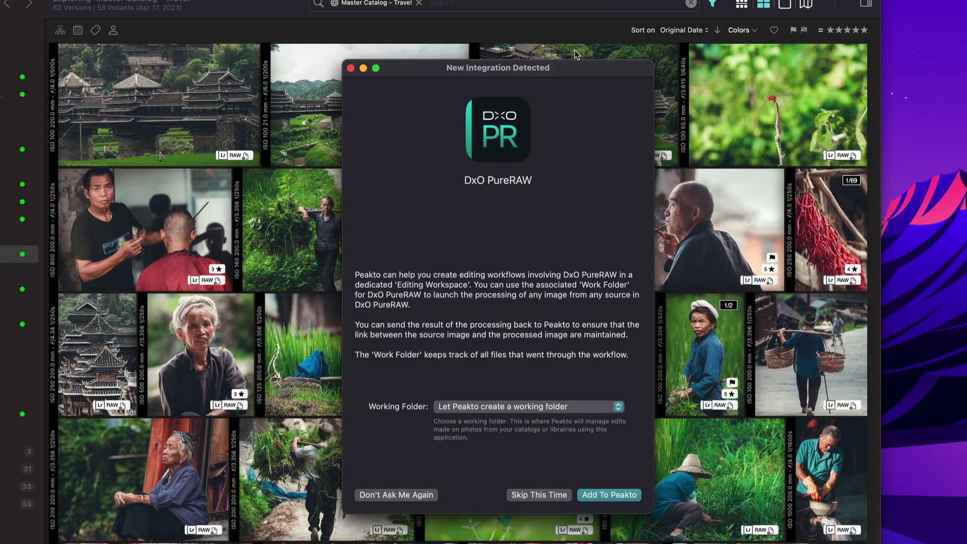
# Step: Drag the DxO PureRAW and DxO PhotoLab integration dialogs apart so both sit side by side
pyautogui.moveTo(531, 67); pyautogui.dragTo(213, 64)
pyautogui.moveTo(517, 68); pyautogui.dragTo(730, 73)
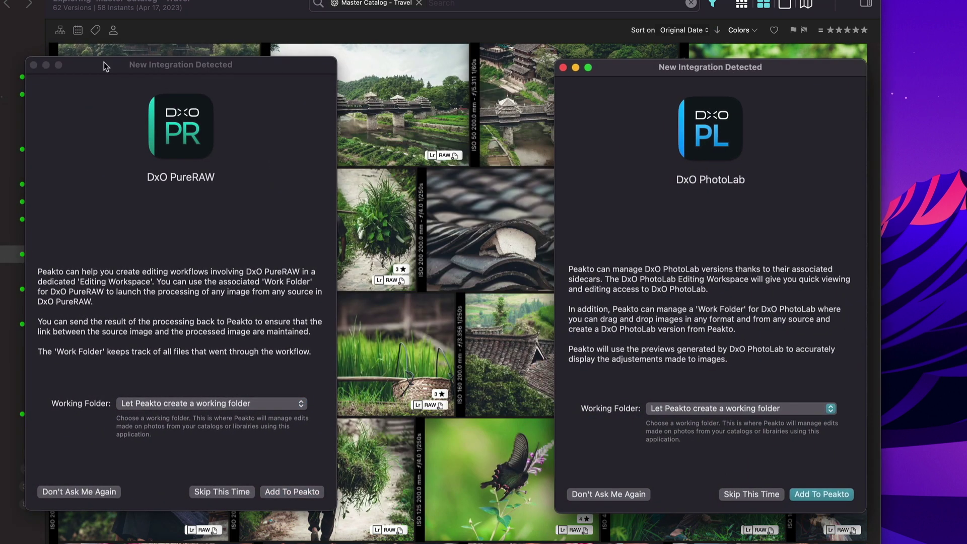
pyautogui.moveTo(172, 71); pyautogui.dragTo(334, 73)
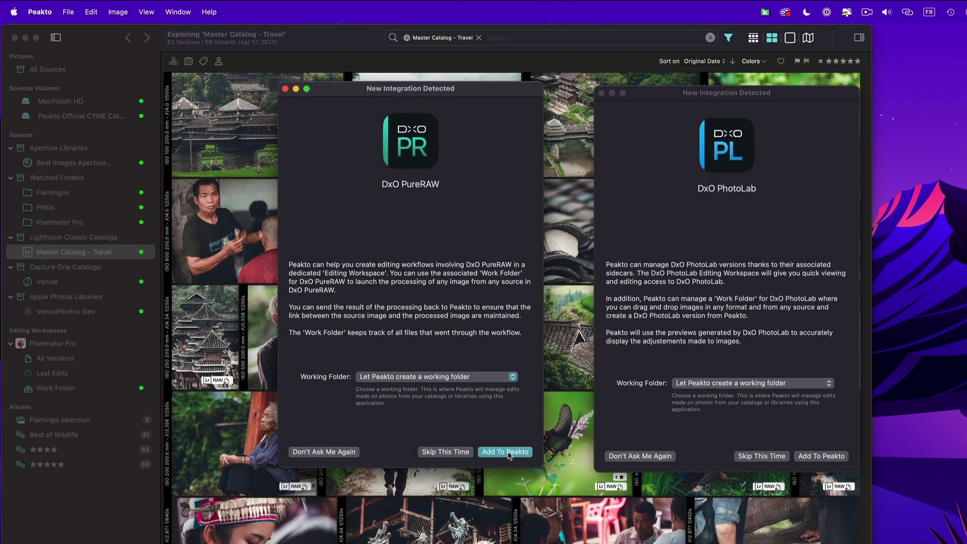
# Step: Add DxO PureRAW and DxO PhotoLab to Peakto, then expand both workspaces in the sidebar
pyautogui.click(506, 452)
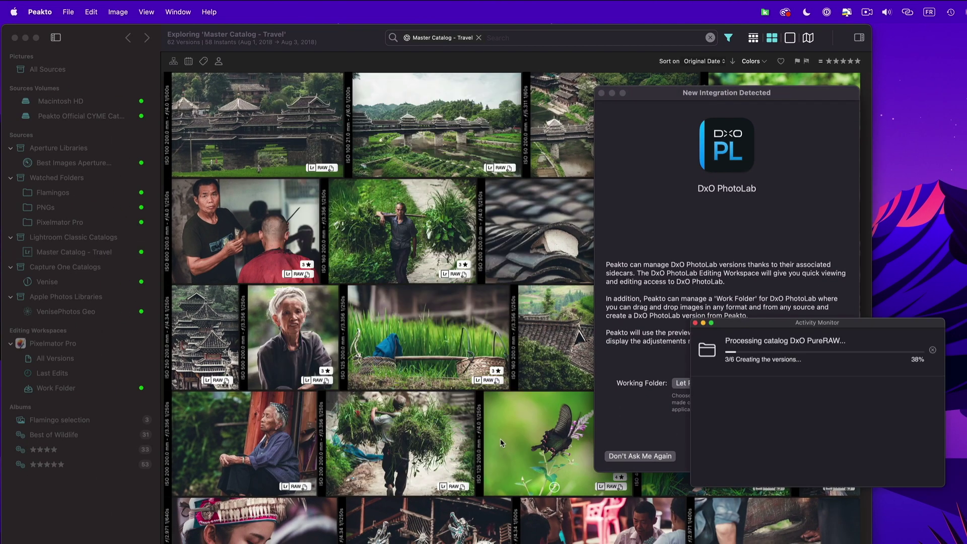
pyautogui.click(821, 457)
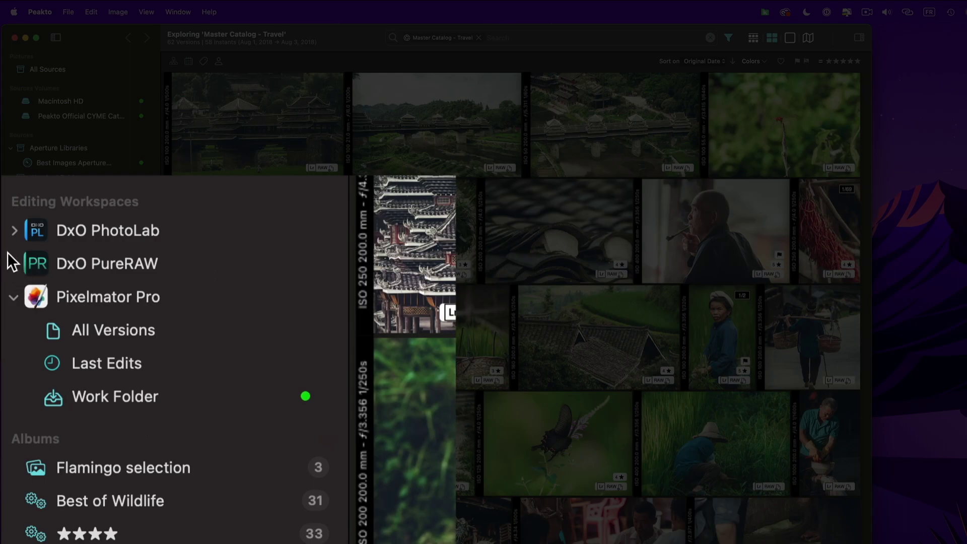
pyautogui.click(11, 358)
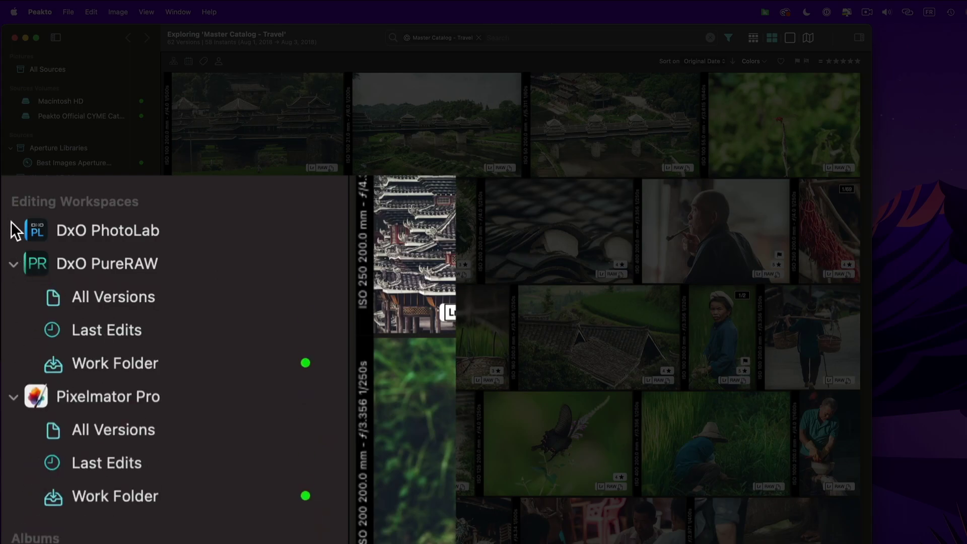
pyautogui.click(14, 230)
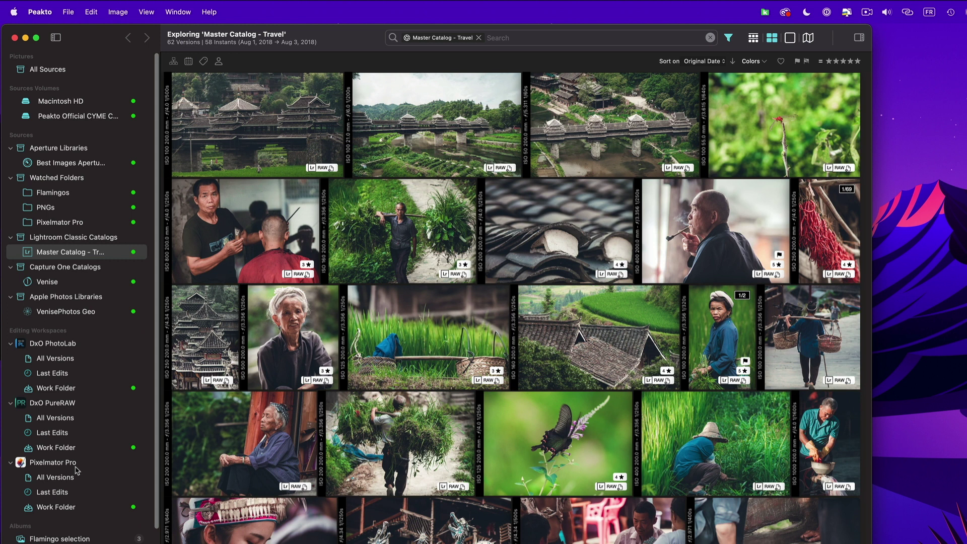
pyautogui.click(37, 6)
pyautogui.click(48, 60)
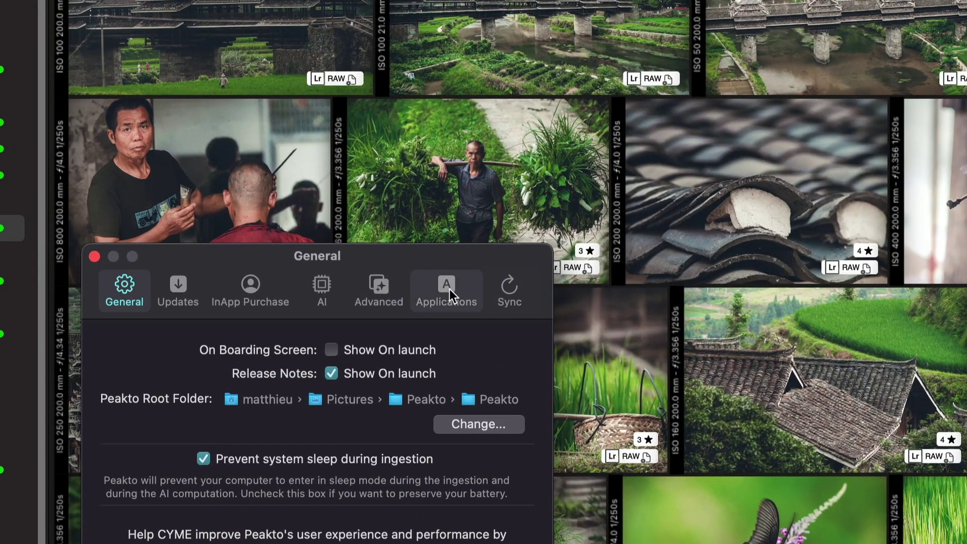
pyautogui.click(450, 290)
pyautogui.moveTo(425, 247); pyautogui.dragTo(594, 35)
pyautogui.scroll(-3, 480, 237)
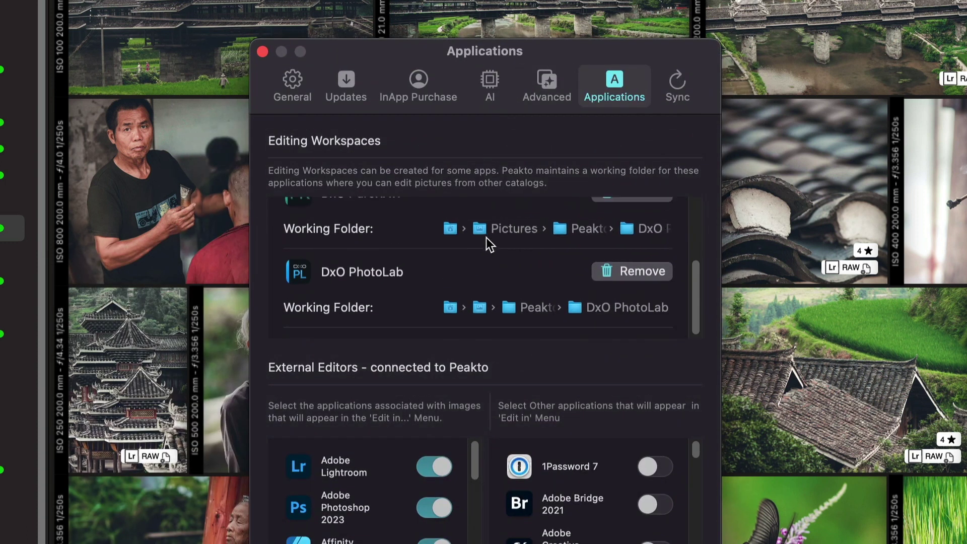
pyautogui.scroll(3, 474, 245)
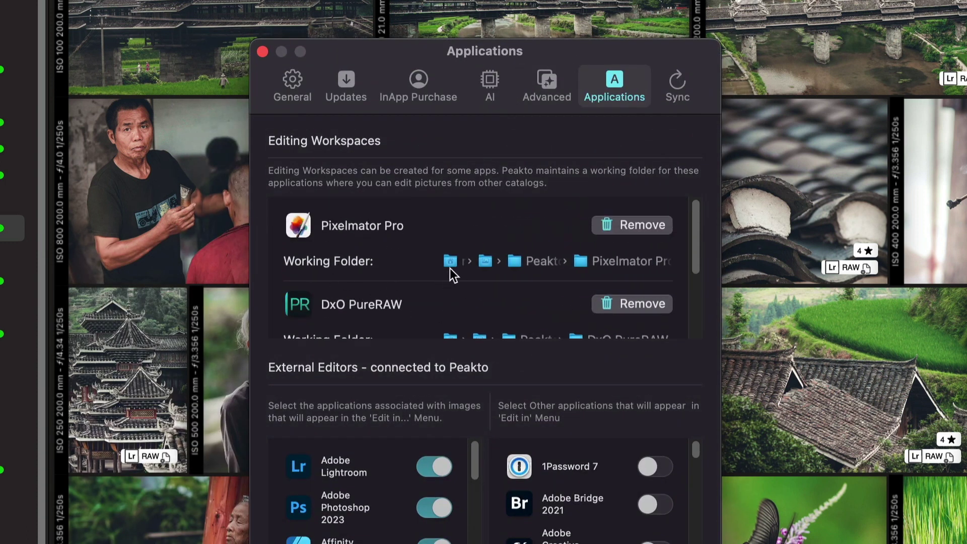
pyautogui.scroll(-1, 432, 264)
pyautogui.scroll(-2, 423, 265)
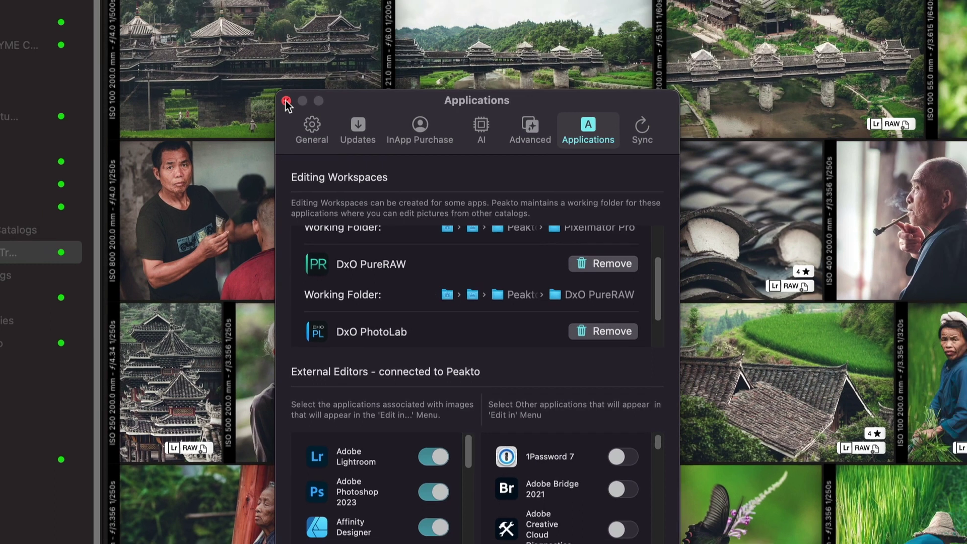
pyautogui.click(262, 51)
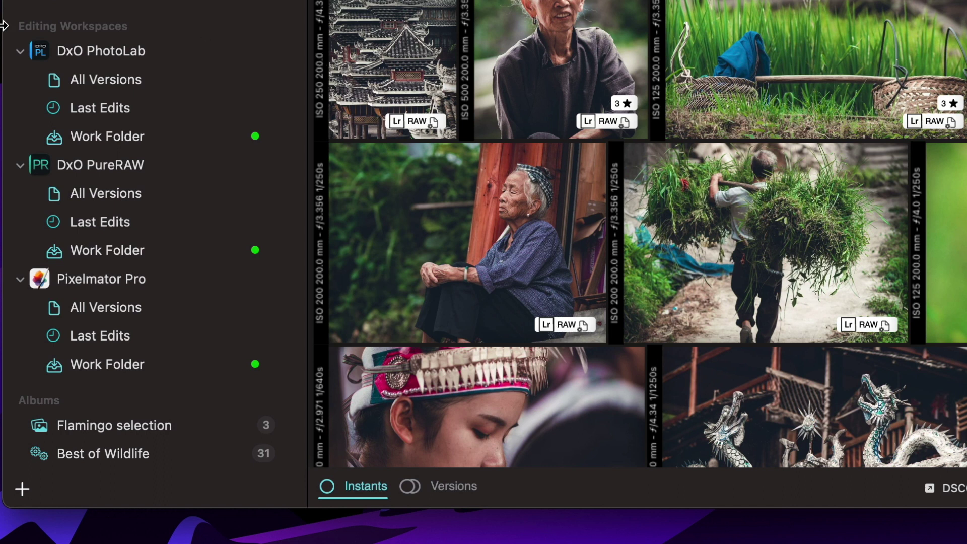
# Step: Check DxO PhotoLab's Last Edits and empty Work Folder, then return to its 22 versions
pyautogui.click(78, 79)
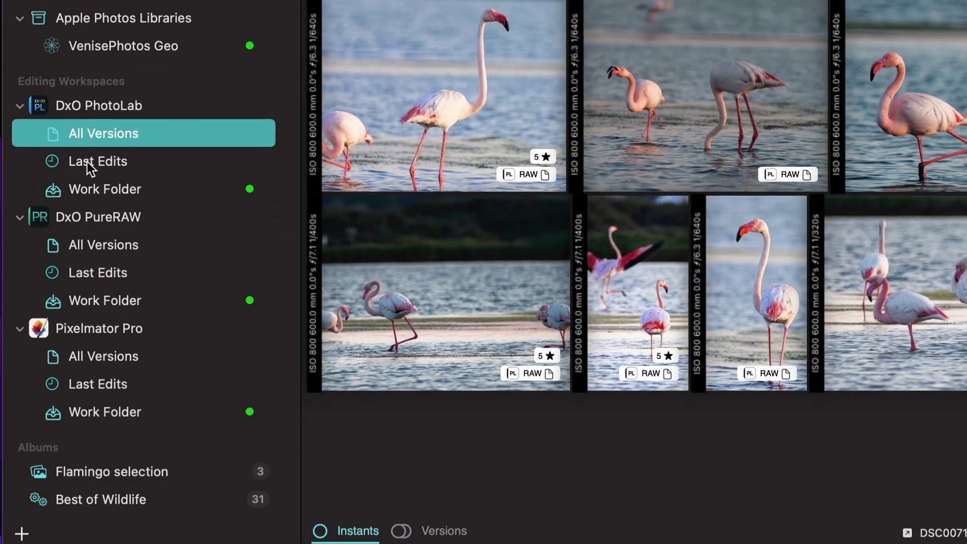
pyautogui.click(104, 107)
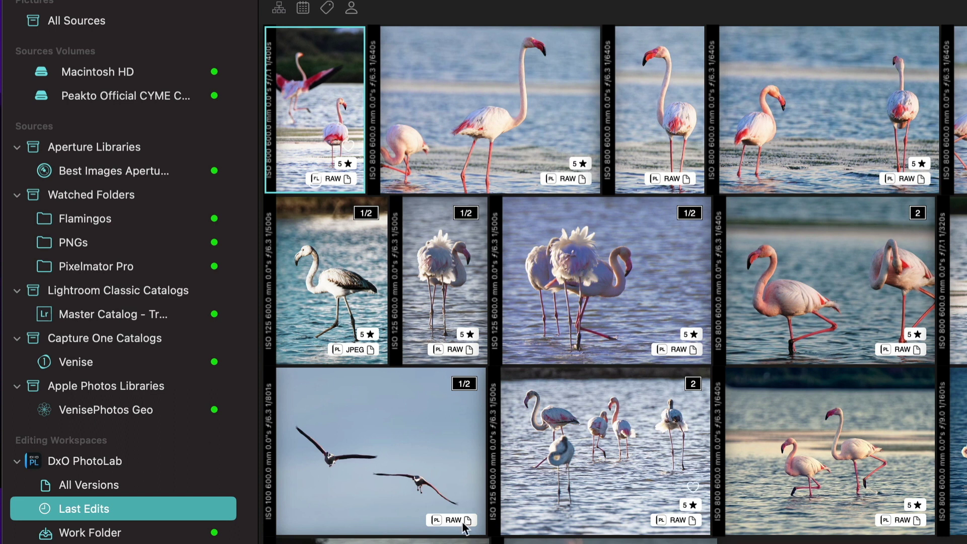
pyautogui.click(86, 534)
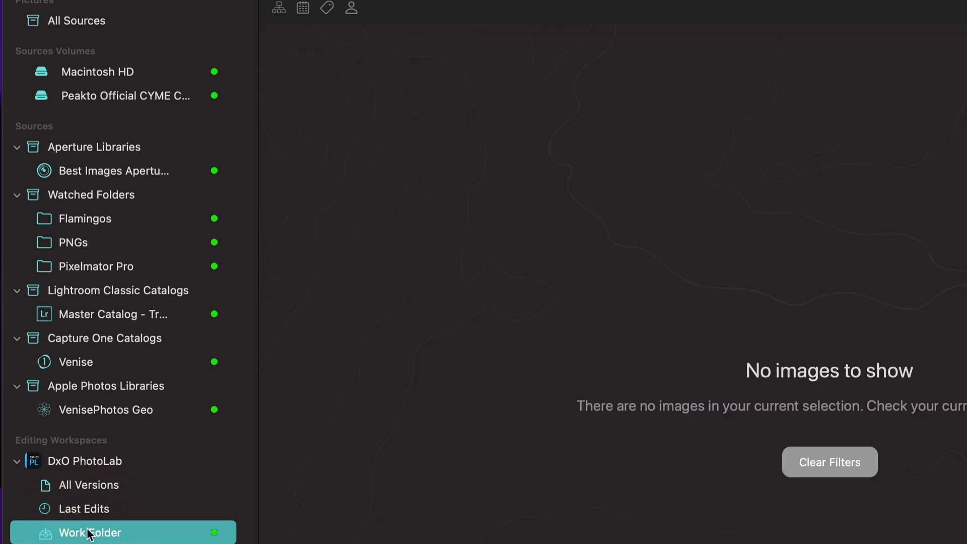
pyautogui.click(72, 482)
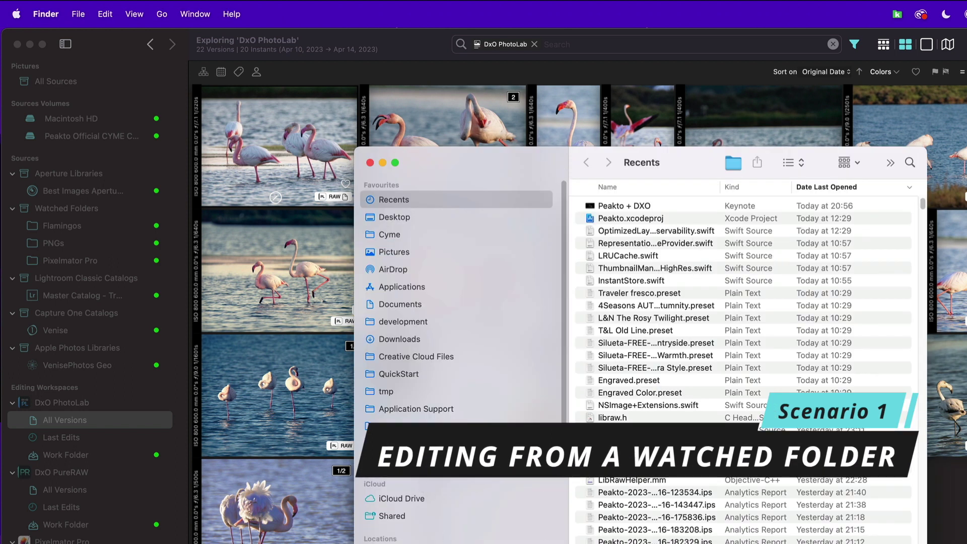
# Step: Open #REFERENCE CATALOGS > Vultures on the Peakto Official CYME Catalogs drive and enlarge the window
pyautogui.click(447, 542)
pyautogui.doubleClick(645, 305)
pyautogui.click(635, 341)
pyautogui.doubleClick(635, 341)
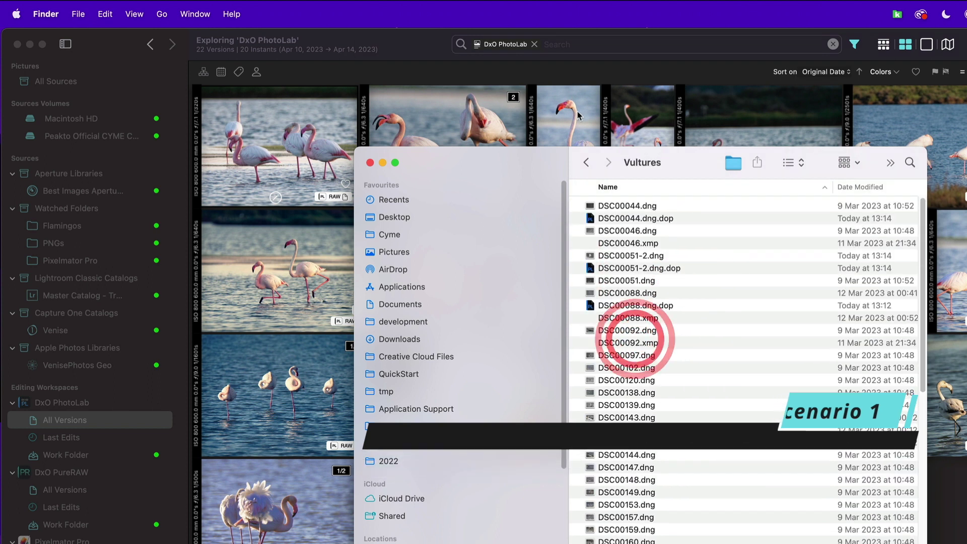
pyautogui.moveTo(655, 162); pyautogui.dragTo(559, 104)
pyautogui.moveTo(826, 523); pyautogui.dragTo(965, 542)
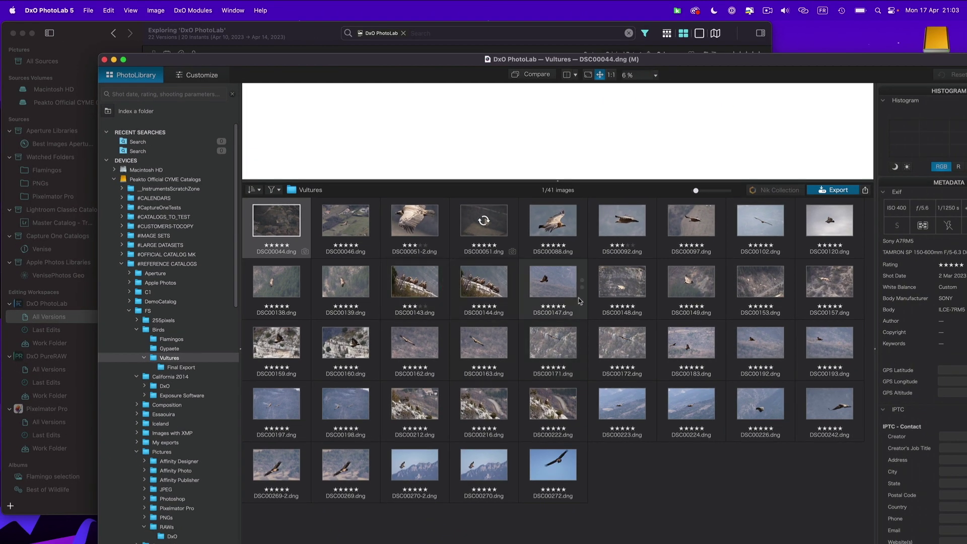
# Step: Create a virtual copy of DSC00051-2.dng, enlarge its preview, and start customizing it
pyautogui.click(410, 222)
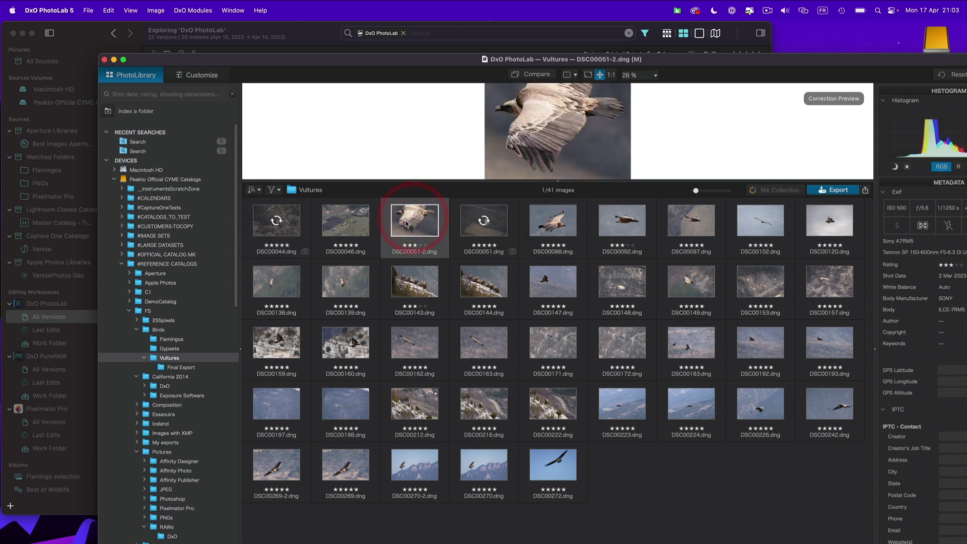
pyautogui.rightClick(406, 223)
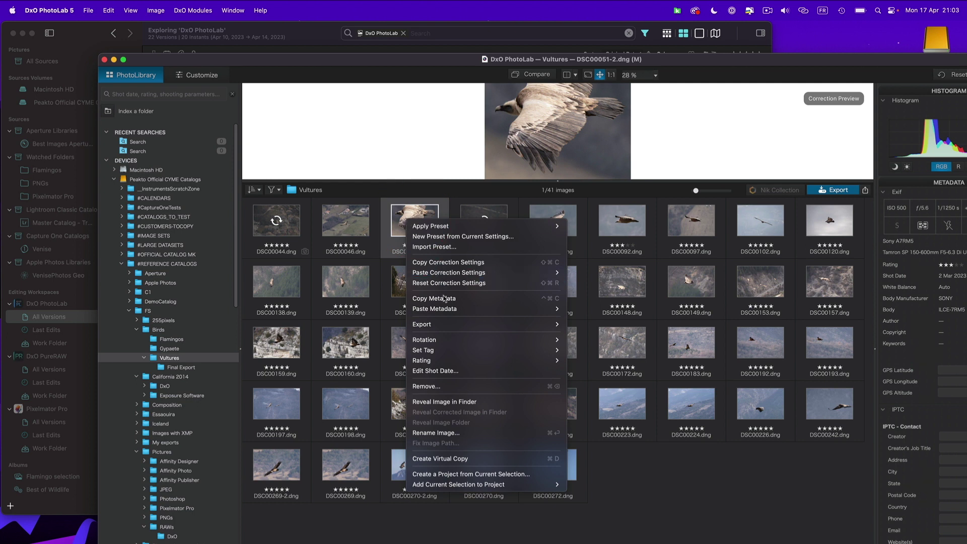
pyautogui.click(448, 458)
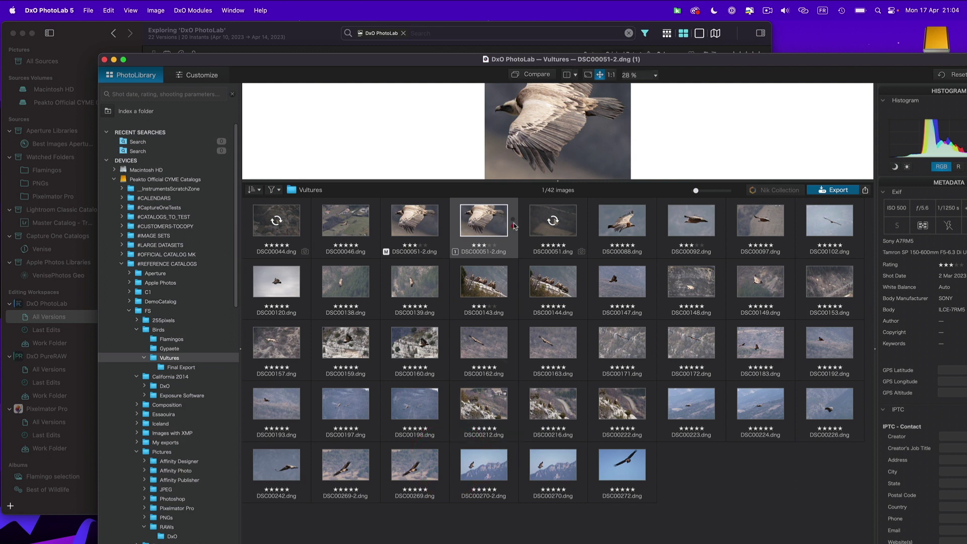
pyautogui.moveTo(836, 64); pyautogui.dragTo(697, 47)
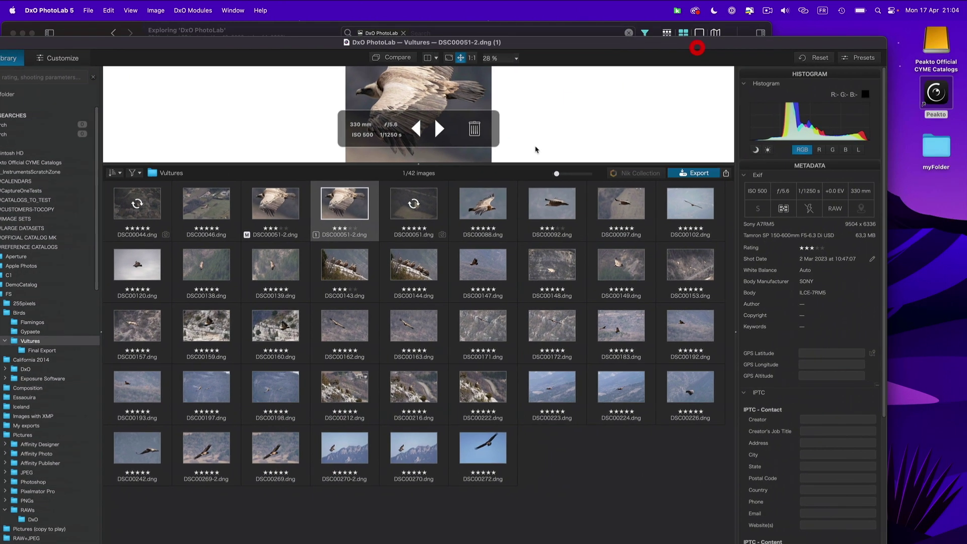
pyautogui.moveTo(407, 164); pyautogui.dragTo(405, 345)
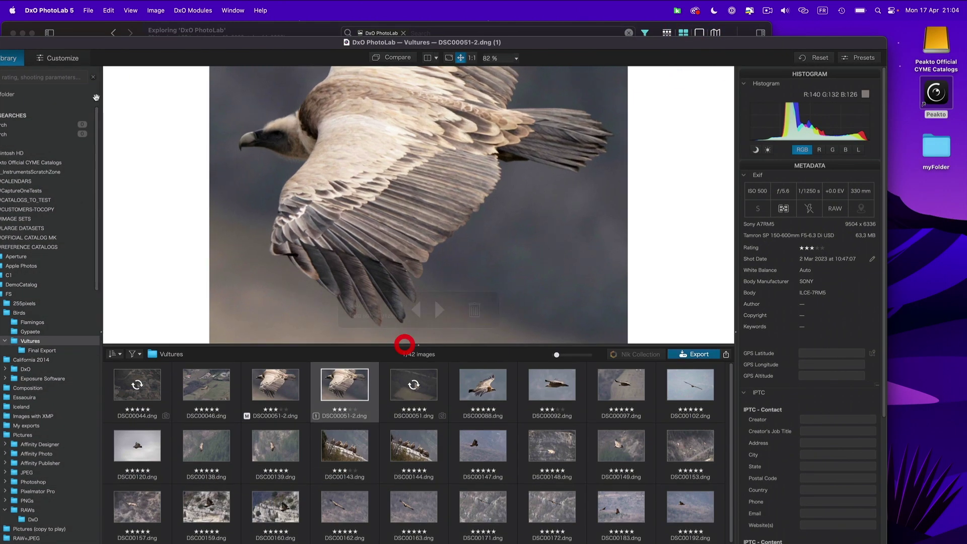
pyautogui.click(65, 57)
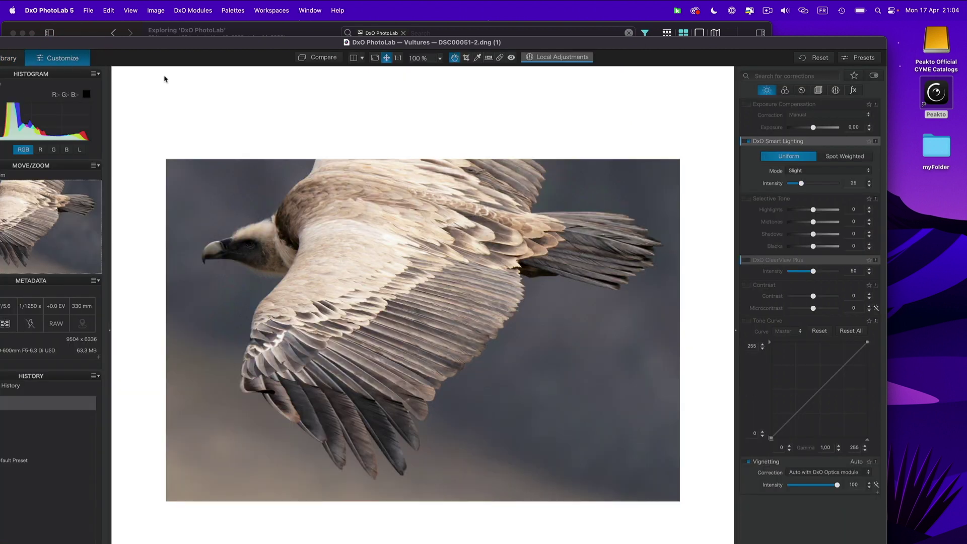
# Step: Convert the vulture copy to black and white using the B&W toning style
pyautogui.click(785, 89)
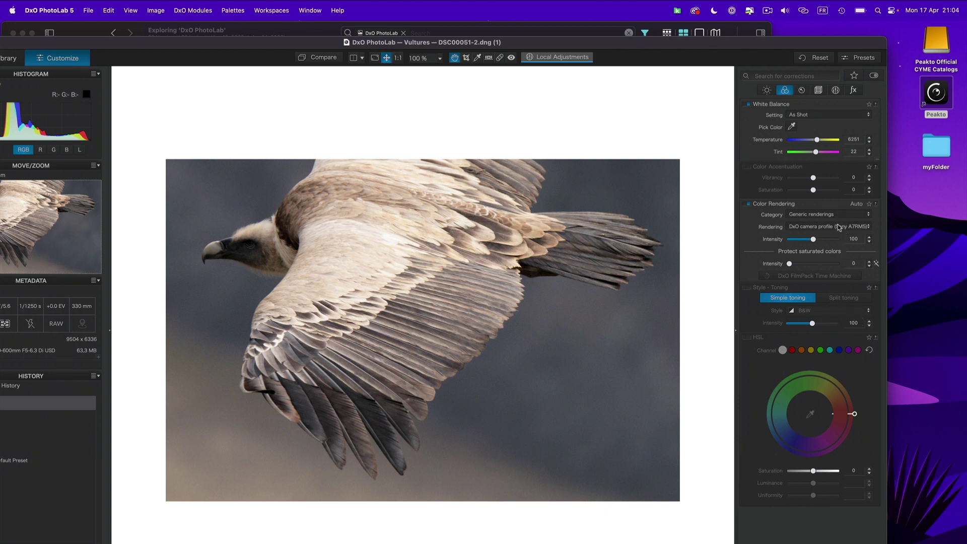
pyautogui.click(812, 311)
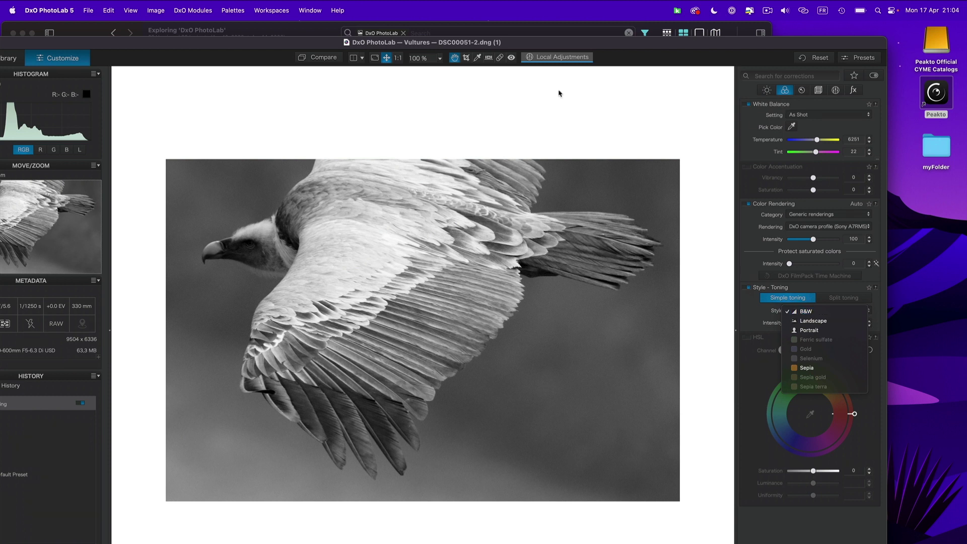
pyautogui.click(466, 58)
# Step: Crop the photo tightly around the vulture and apply the crop
pyautogui.click(466, 59)
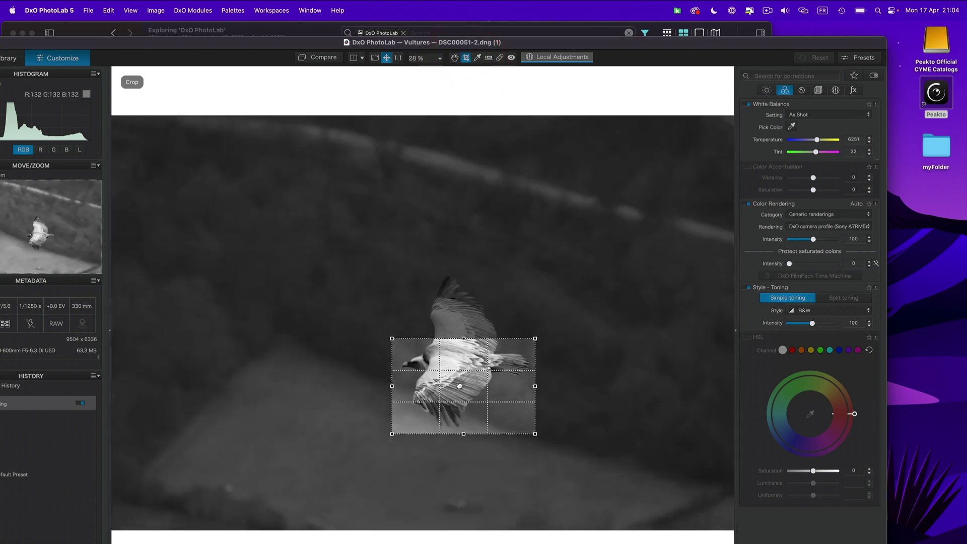
pyautogui.moveTo(460, 382); pyautogui.dragTo(442, 317)
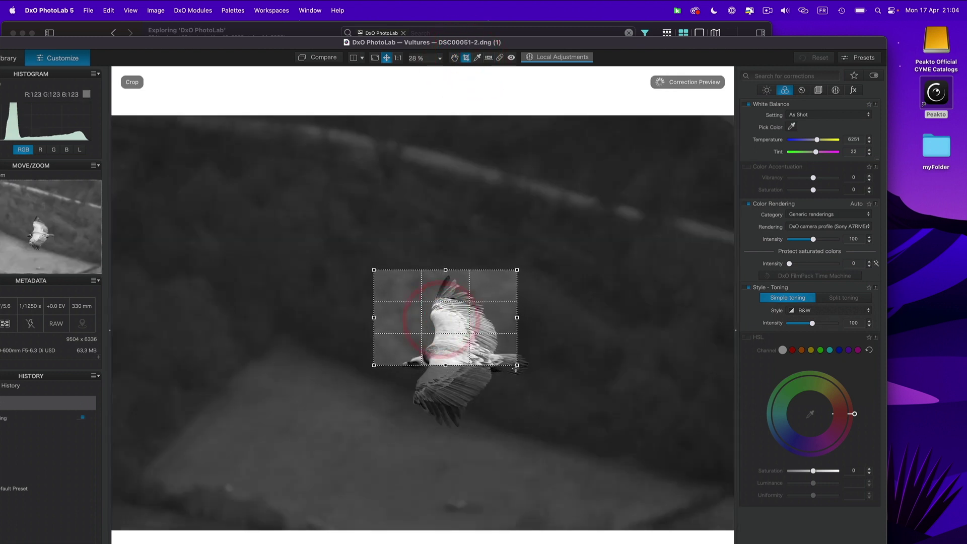
pyautogui.moveTo(515, 368); pyautogui.dragTo(607, 475)
pyautogui.moveTo(538, 418); pyautogui.dragTo(472, 414)
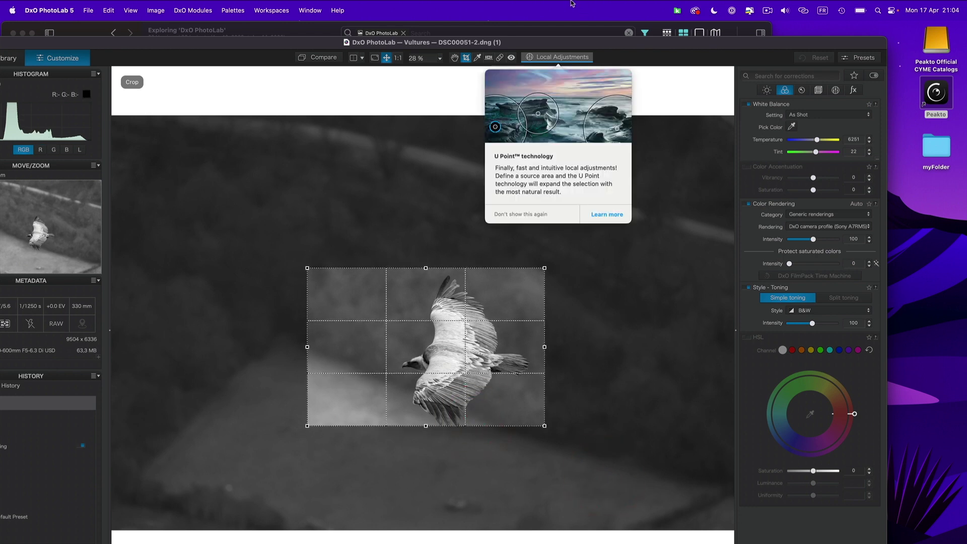
pyautogui.moveTo(568, 39); pyautogui.dragTo(565, 24)
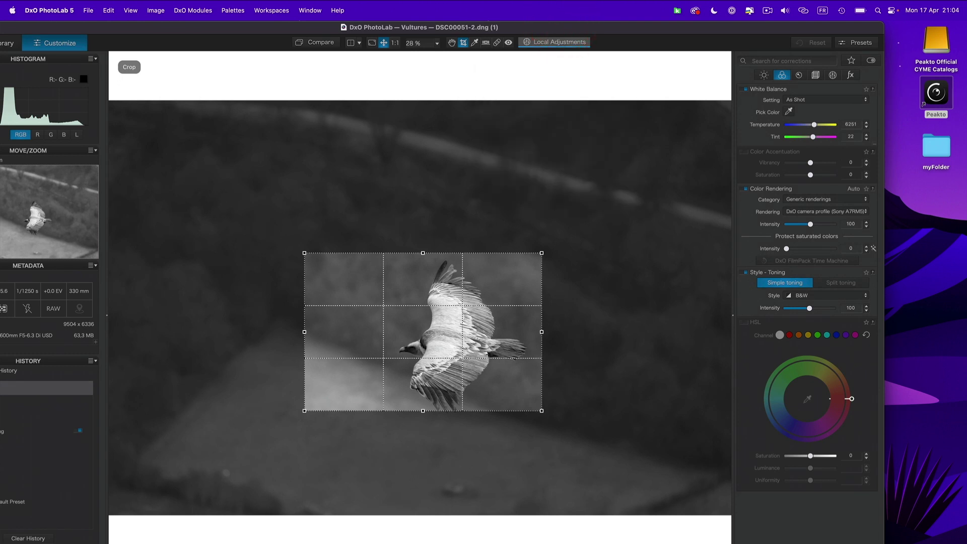
pyautogui.press('Return')
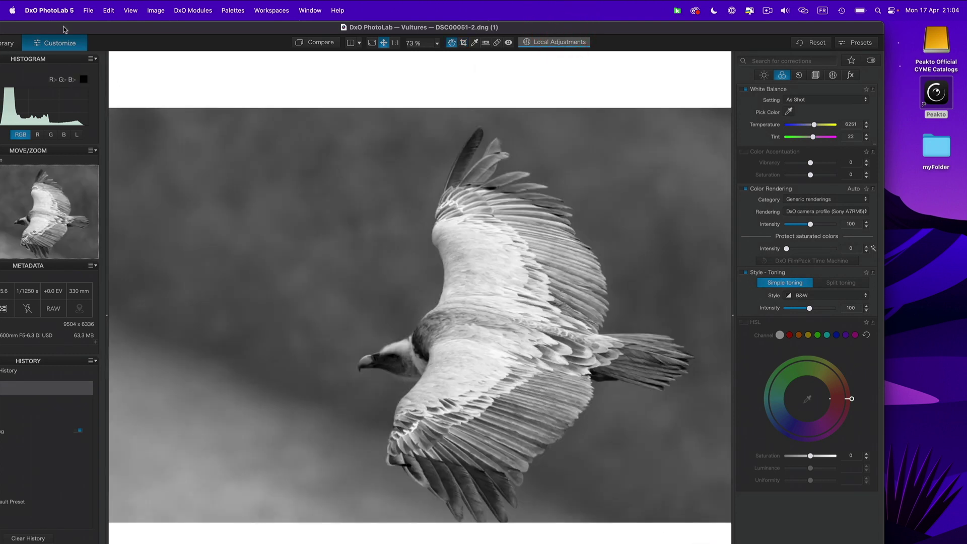
# Step: Reveal the Vultures folder in Finder and compare the original and B&W DSC00051-2.dng
pyautogui.moveTo(60, 27); pyautogui.dragTo(248, 36)
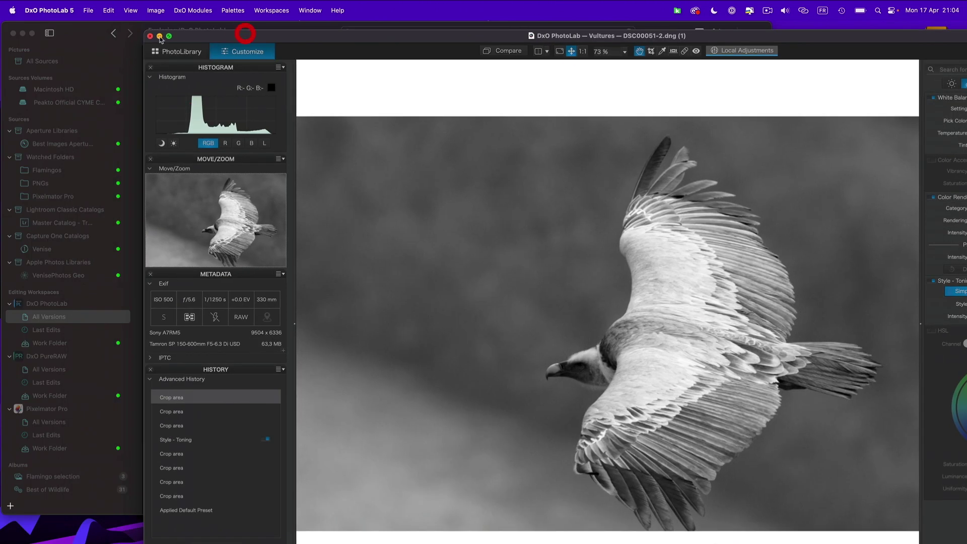
pyautogui.press('super+shift+r')
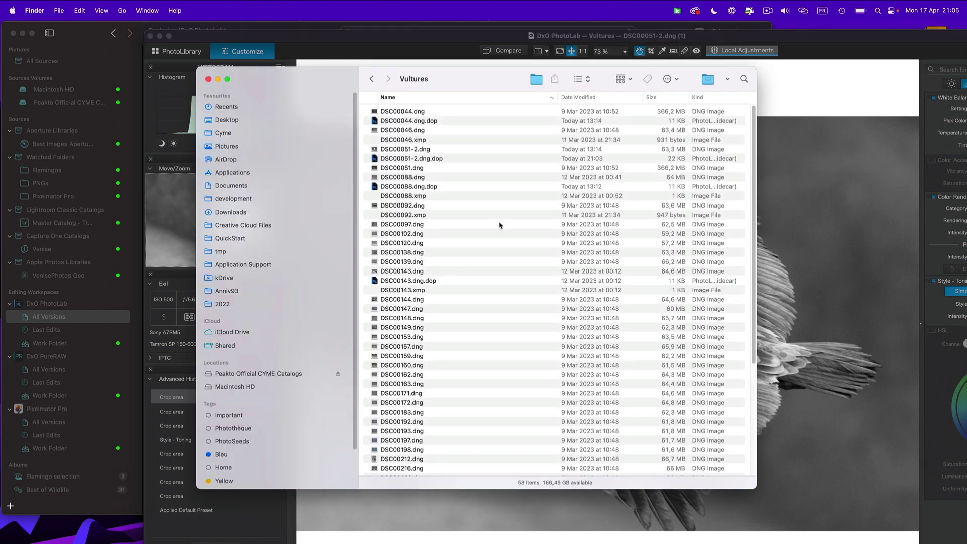
pyautogui.click(841, 34)
pyautogui.click(170, 53)
pyautogui.click(459, 366)
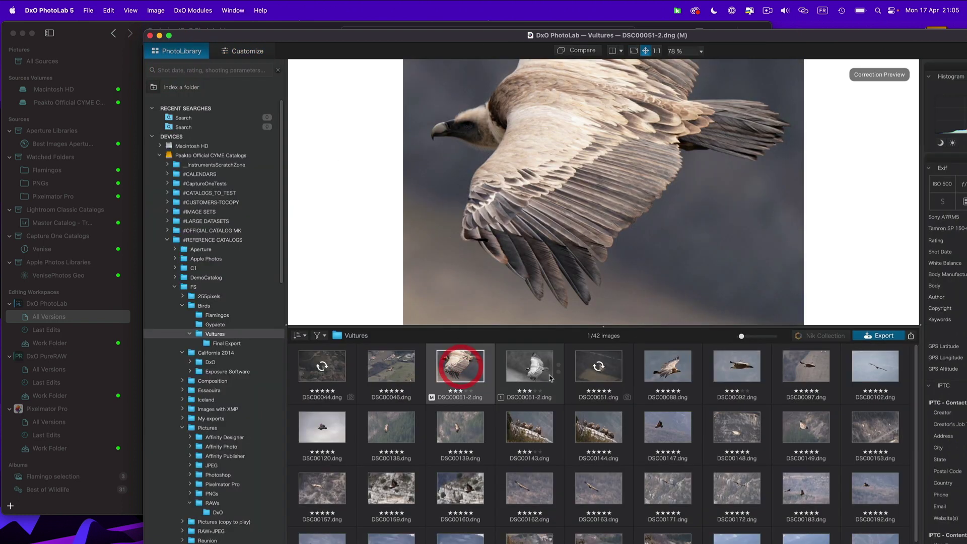
pyautogui.click(537, 371)
# Step: Drag the Vultures folder onto Peakto to add it as a watched folder
pyautogui.moveTo(334, 41); pyautogui.dragTo(371, 39)
pyautogui.moveTo(248, 33); pyautogui.dragTo(745, 62)
pyautogui.moveTo(401, 79); pyautogui.dragTo(163, 151)
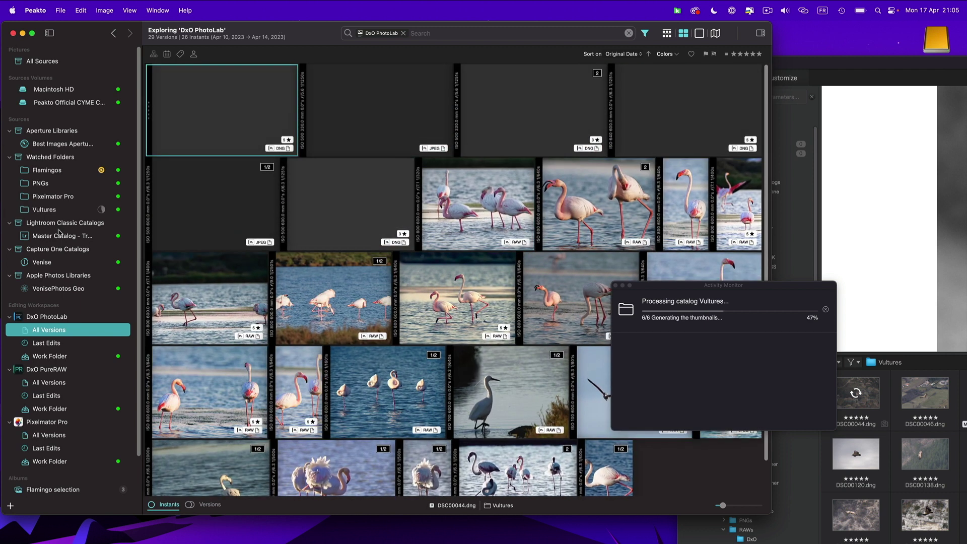
# Step: Browse the Vultures watched folder, selecting the black-and-white vulture and the close-up and brown JPEGs
pyautogui.click(70, 212)
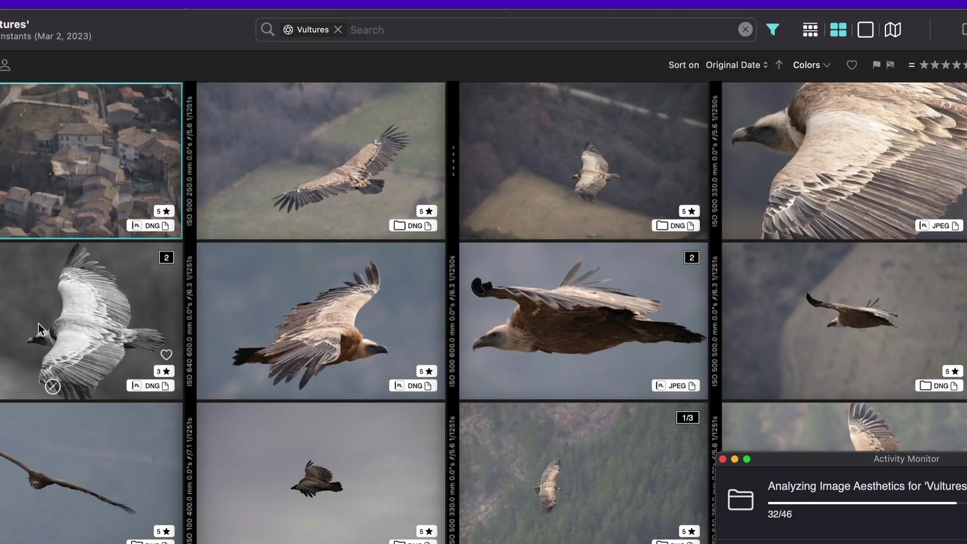
pyautogui.click(214, 206)
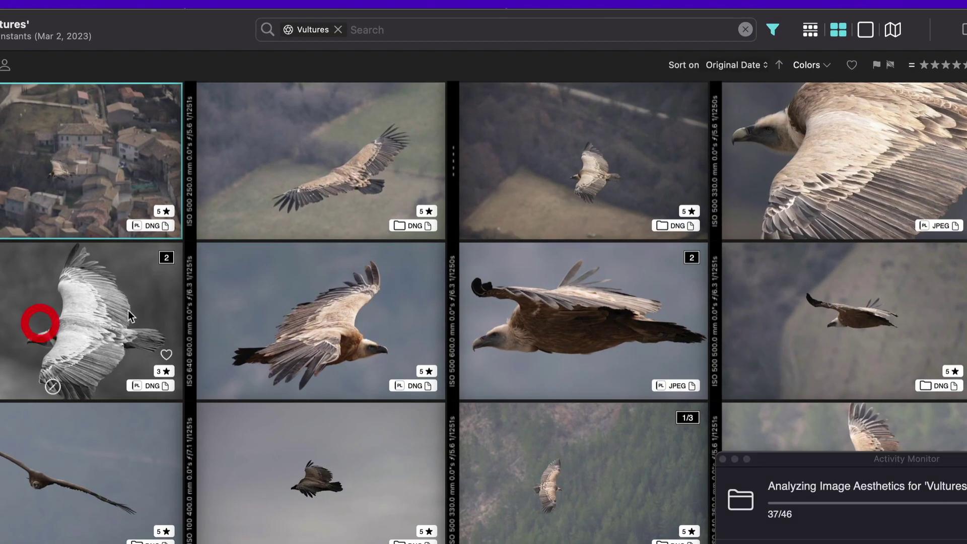
pyautogui.click(86, 313)
pyautogui.click(867, 187)
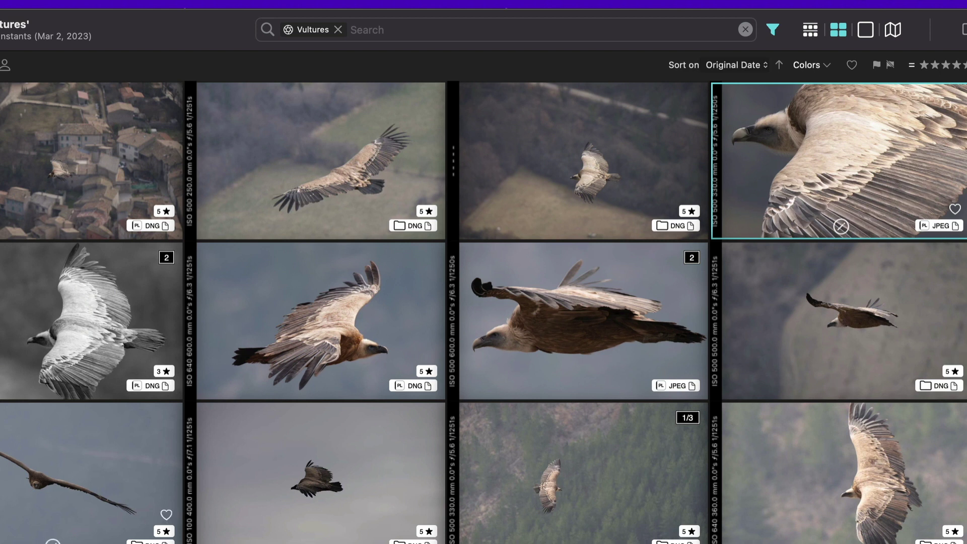
pyautogui.click(34, 348)
pyautogui.click(35, 345)
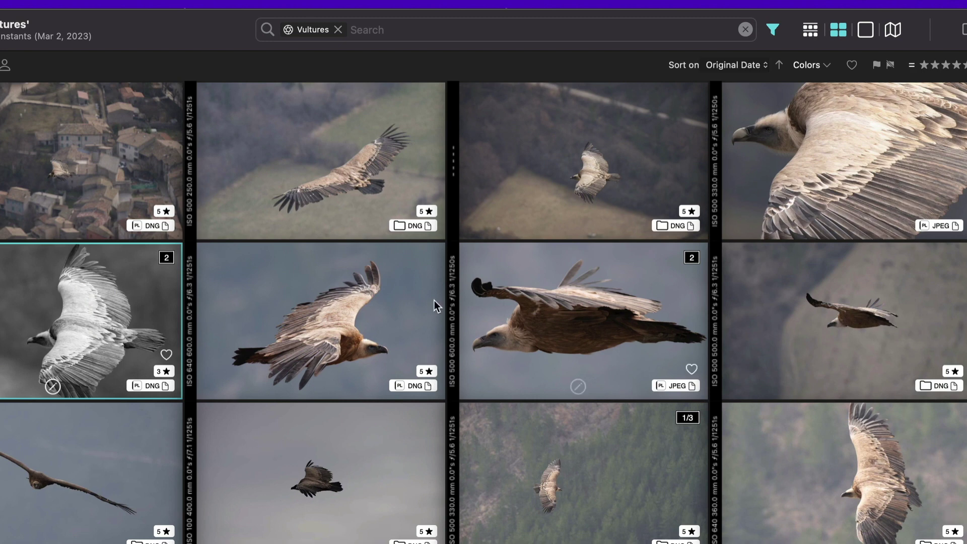
pyautogui.click(563, 333)
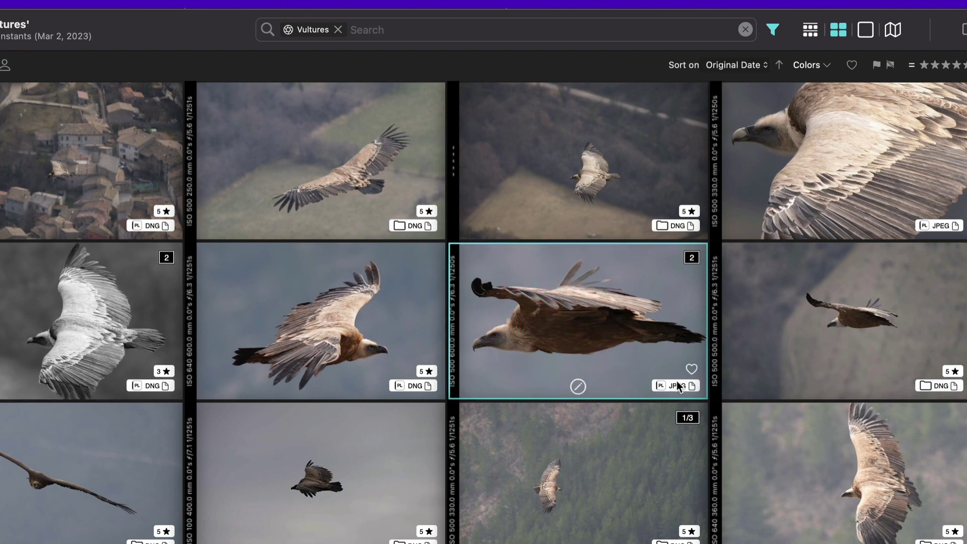
pyautogui.scroll(-10, 612, 536)
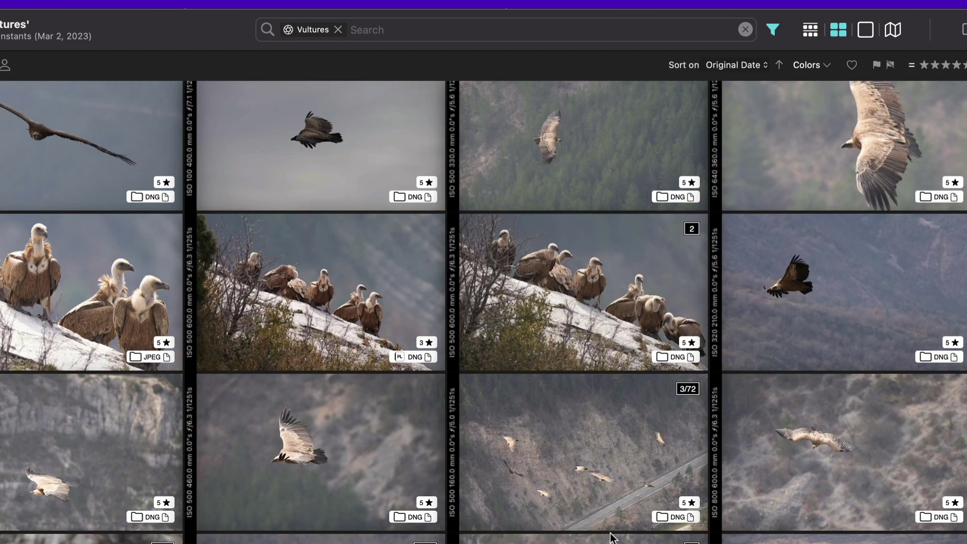
pyautogui.scroll(-2, 612, 536)
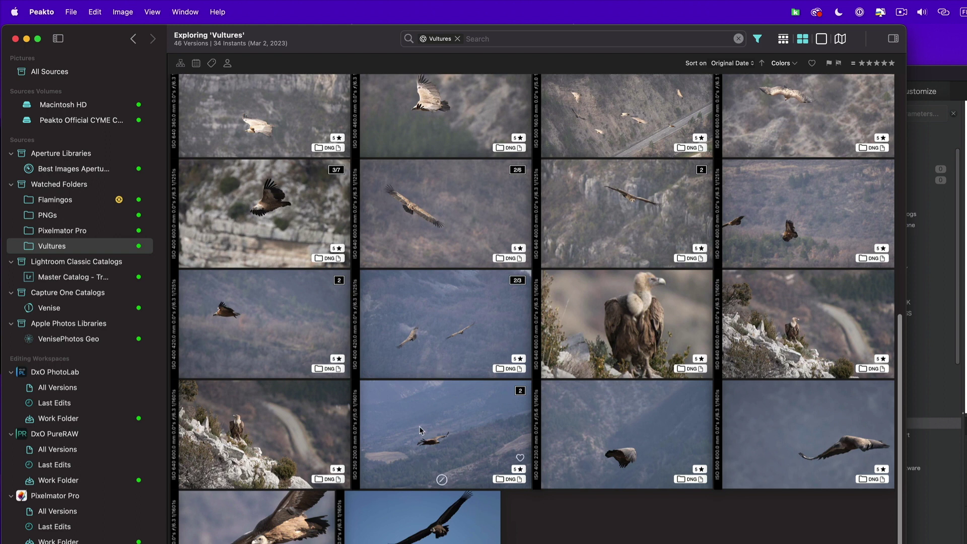
pyautogui.scroll(10, 455, 363)
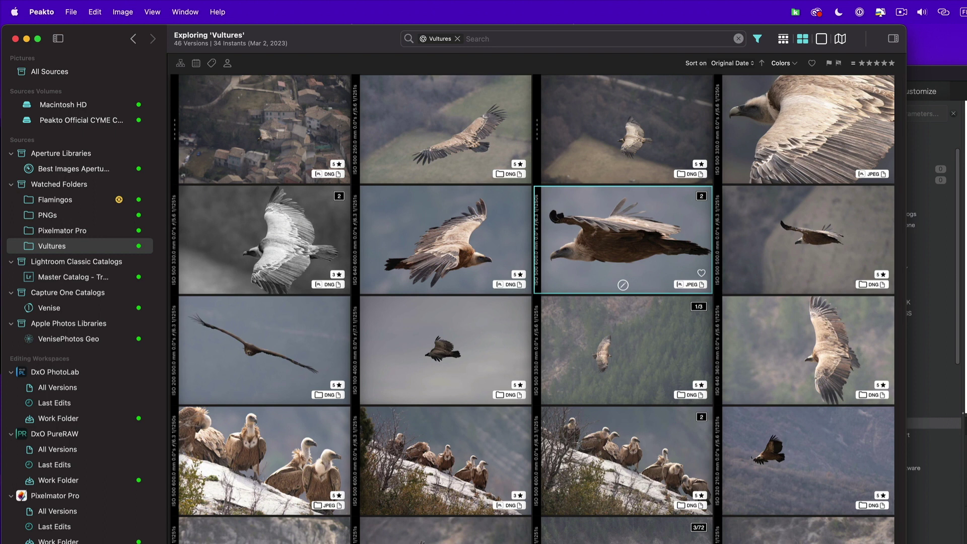
# Step: Open the vulture in DxO PhotoLab, then view Peakto's 29 DxO PhotoLab versions including the vultures
pyautogui.doubleClick(623, 240)
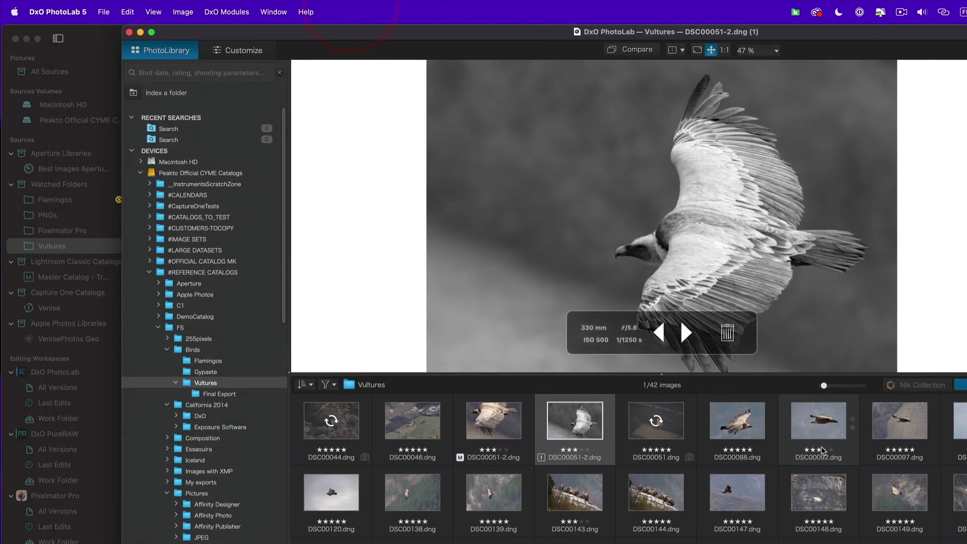
pyautogui.moveTo(392, 28); pyautogui.dragTo(727, 32)
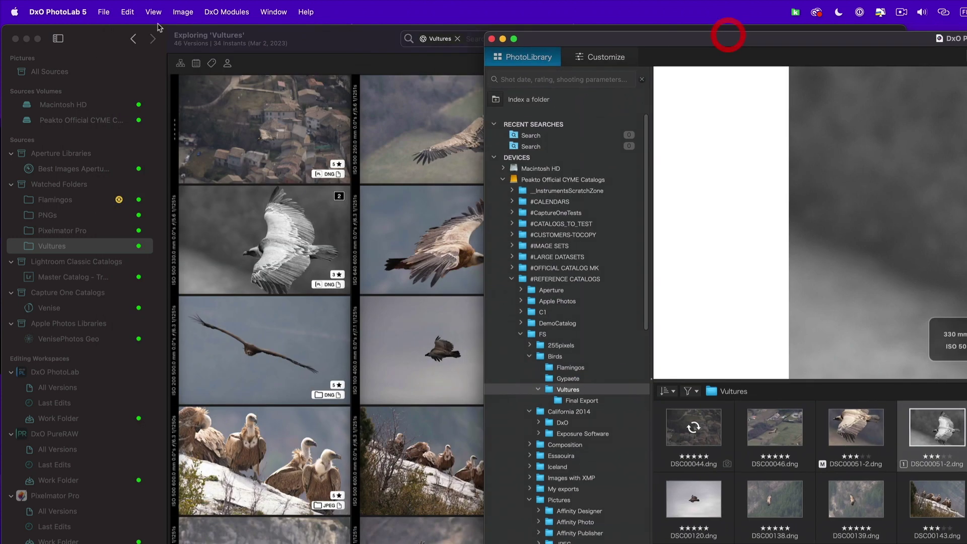
pyautogui.click(309, 32)
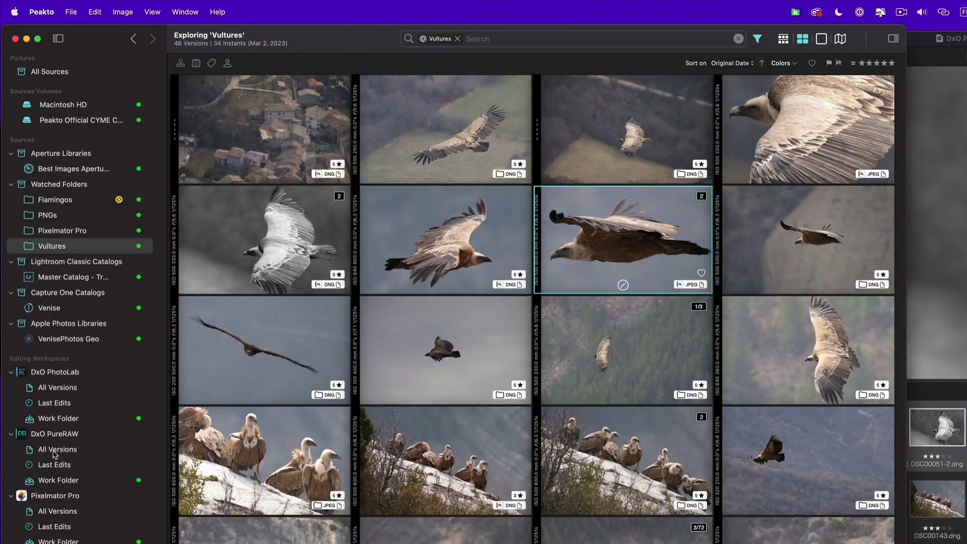
pyautogui.click(60, 372)
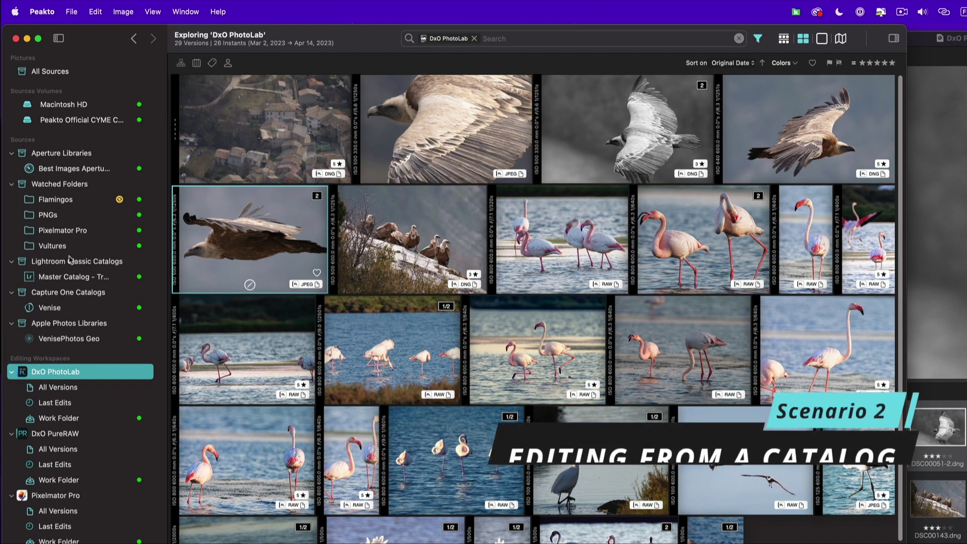
# Step: Send the smiling boy photo from Master Catalog - Travel to DxO PhotoLab for editing
pyautogui.click(47, 277)
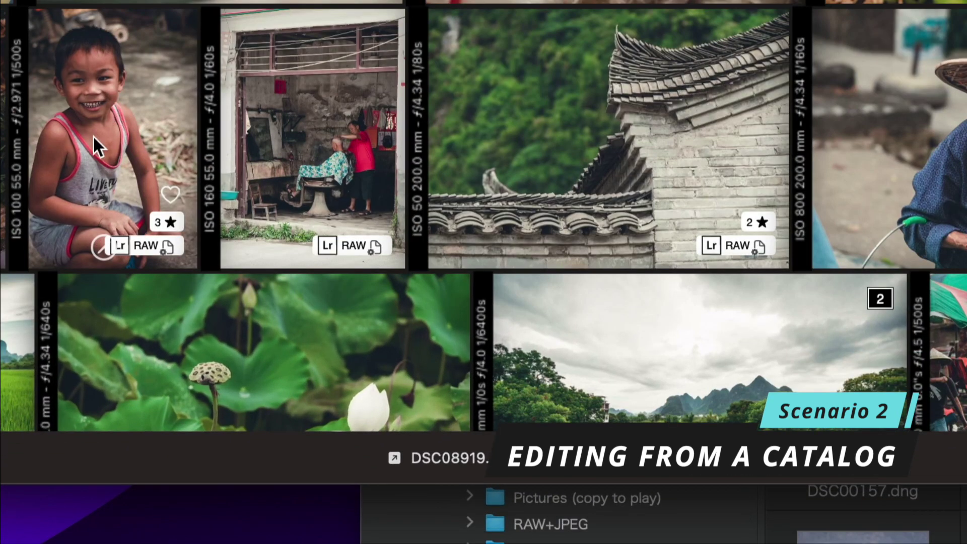
pyautogui.click(382, 456)
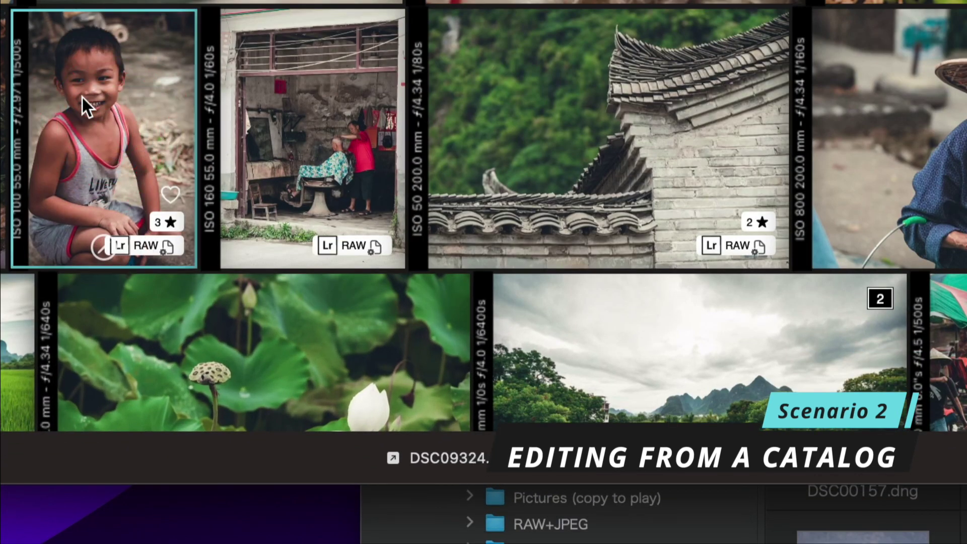
pyautogui.rightClick(110, 66)
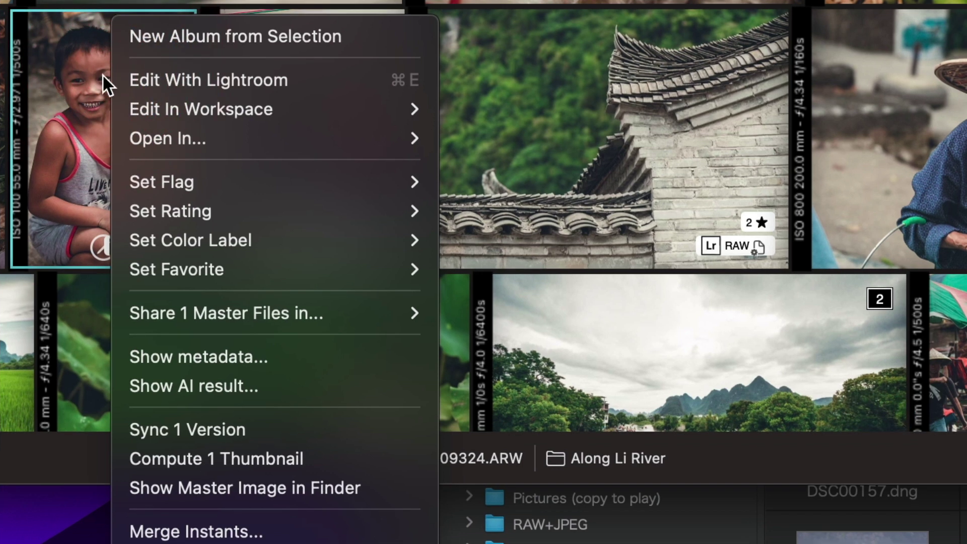
pyautogui.moveTo(135, 114)
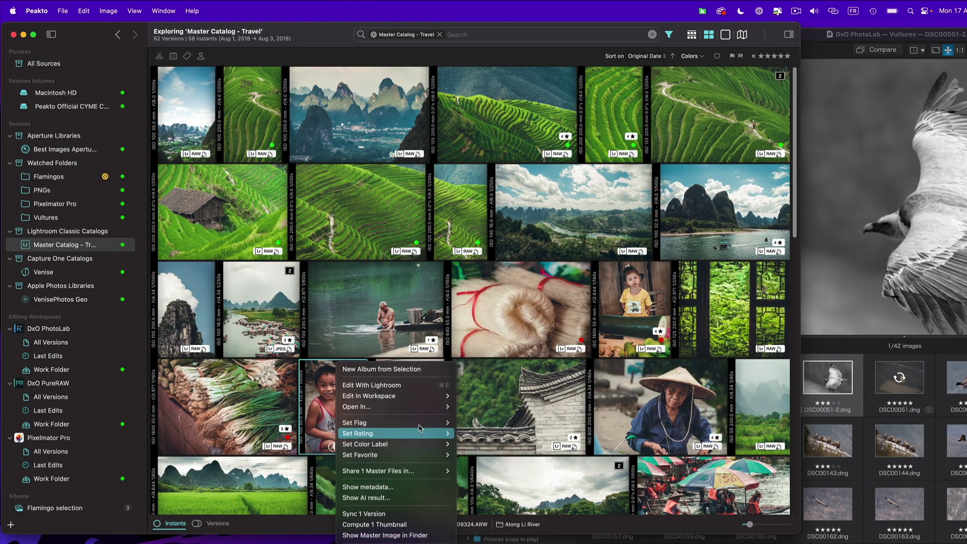
pyautogui.moveTo(419, 398)
pyautogui.click(507, 456)
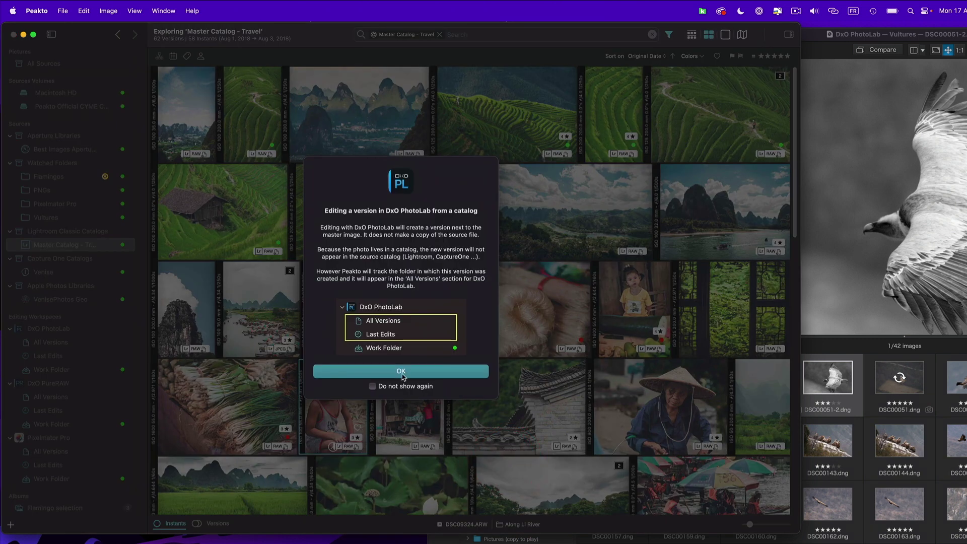
# Step: Confirm the new PhotoLab version and download the missing DxO optics correction module
pyautogui.click(401, 372)
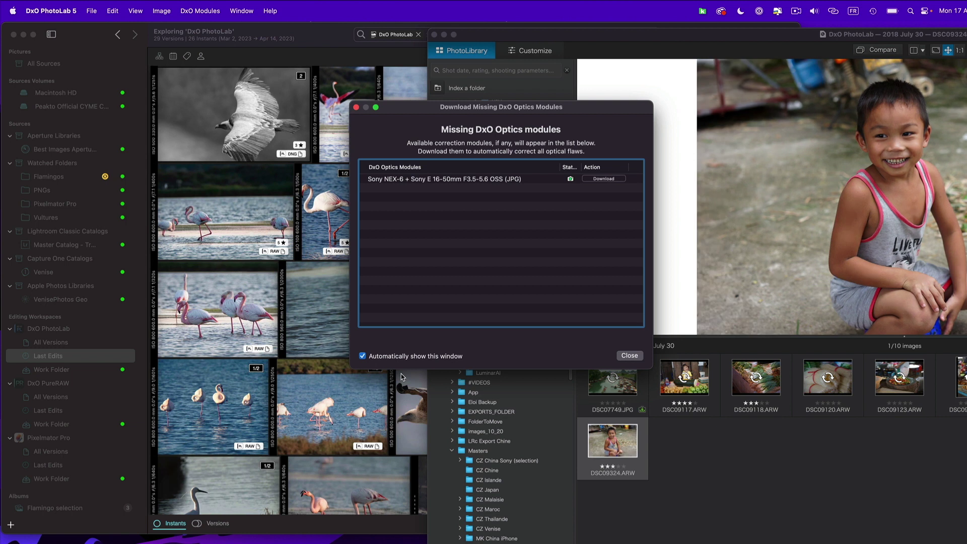
pyautogui.click(611, 180)
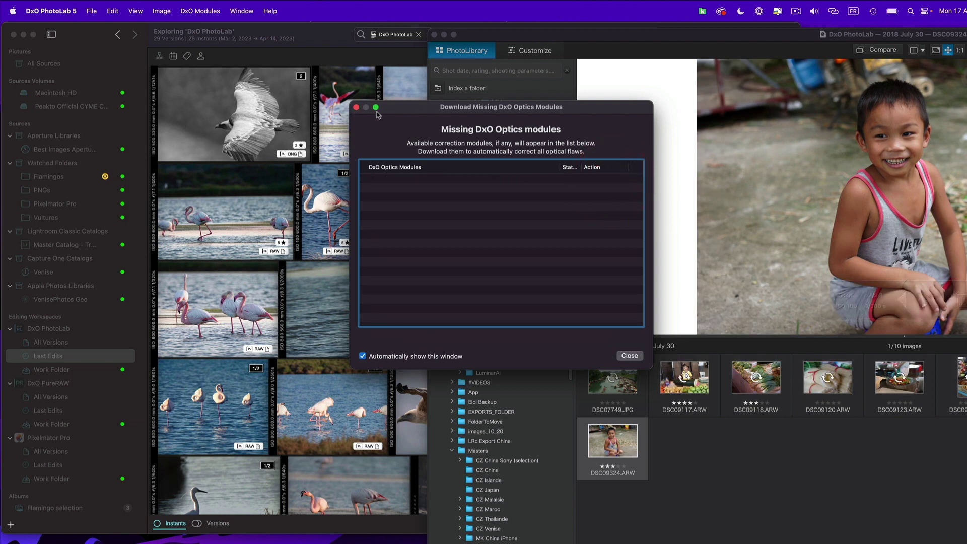
pyautogui.click(356, 107)
# Step: Maximize PhotoLab and bring up DSC09324.ARW in Customize for adjusting corrections
pyautogui.click(454, 34)
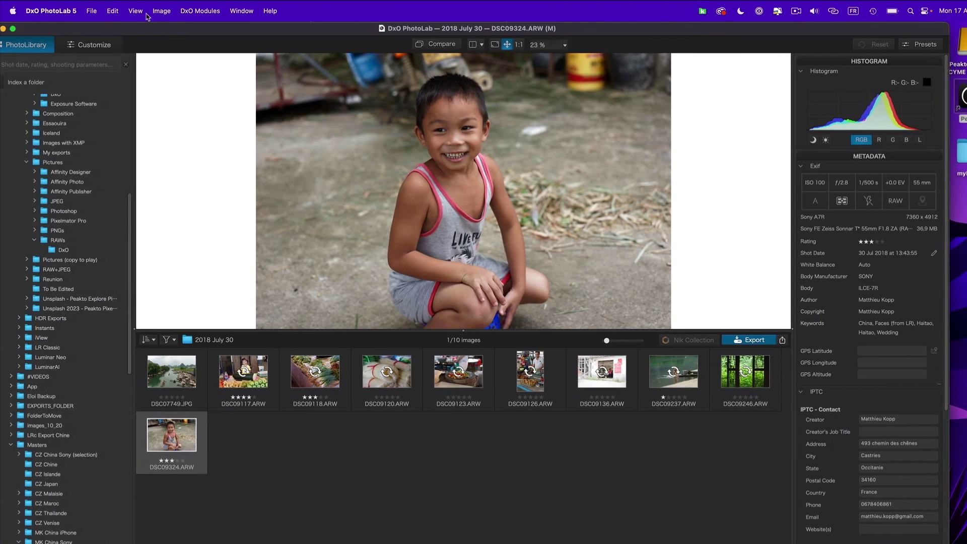
pyautogui.moveTo(474, 203)
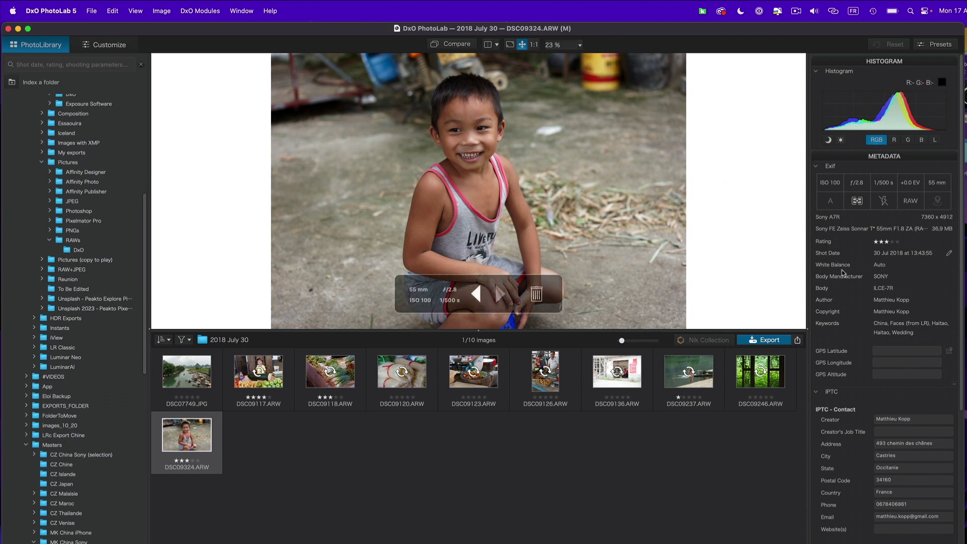
pyautogui.click(104, 45)
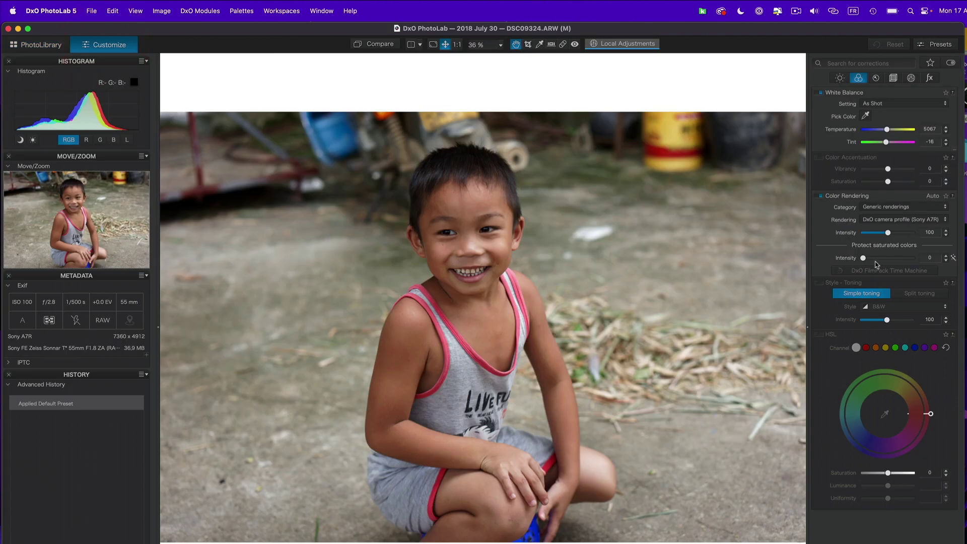
# Step: Turn on Style - Toning for the boy photo and choose the Sepia style
pyautogui.click(819, 282)
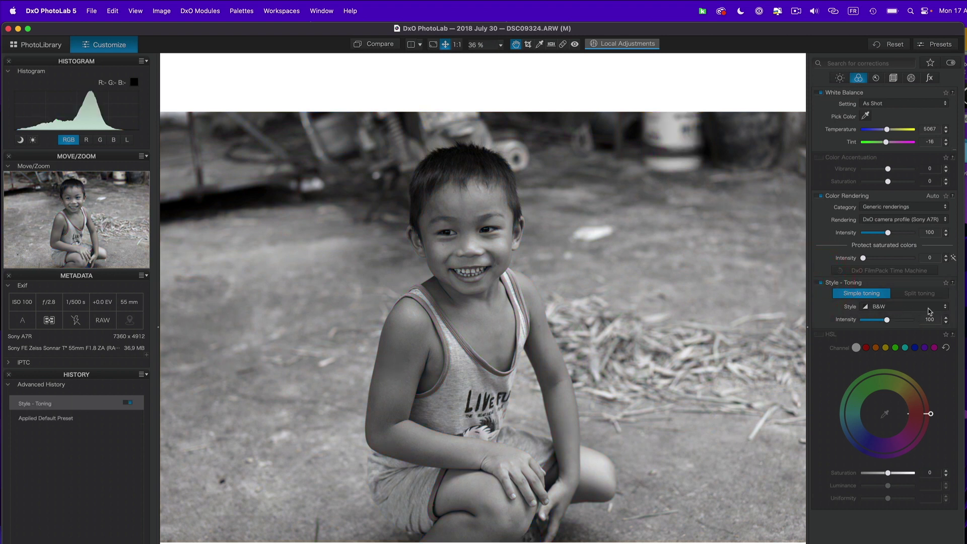
pyautogui.click(904, 306)
pyautogui.click(881, 366)
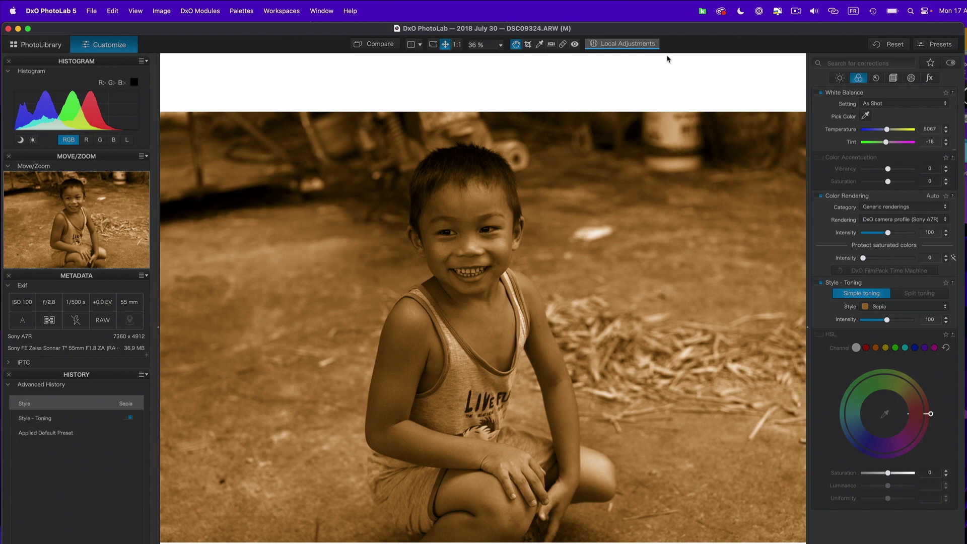
# Step: Return to PhotoLibrary, select DSC09117, and move the PhotoLab window aside to reveal Peakto
pyautogui.click(42, 44)
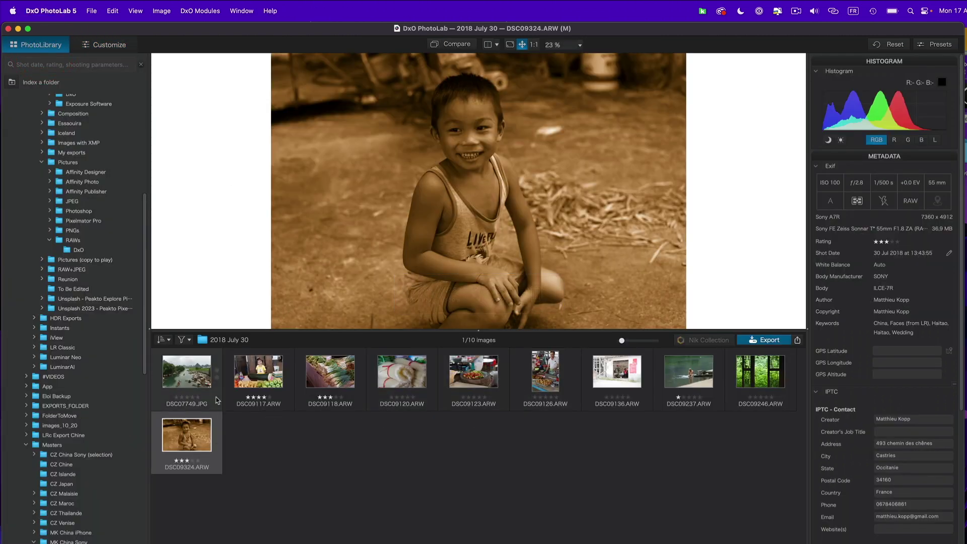
pyautogui.click(259, 372)
pyautogui.moveTo(156, 29); pyautogui.dragTo(623, 56)
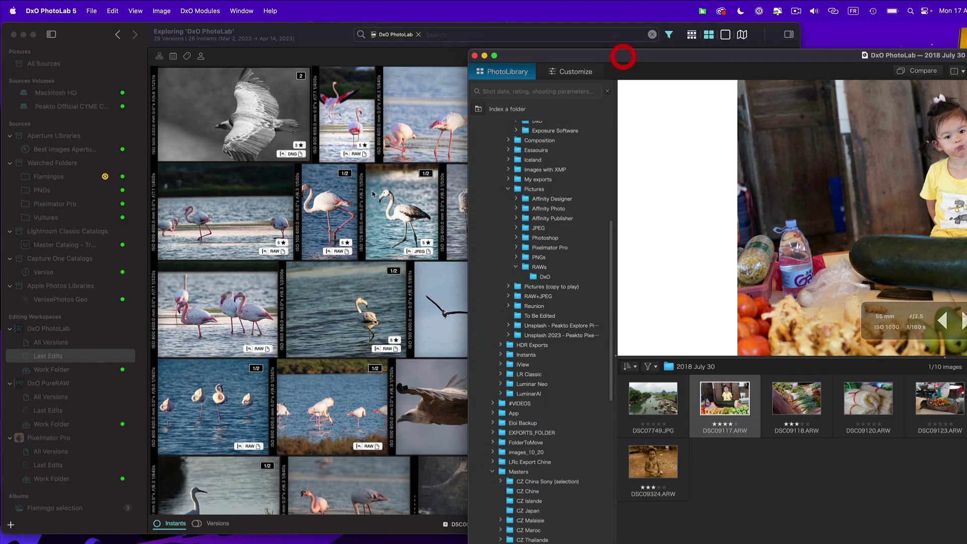
# Step: Bring Peakto forward and list All Versions under DxO PhotoLab, sepia boy photo first
pyautogui.click(291, 27)
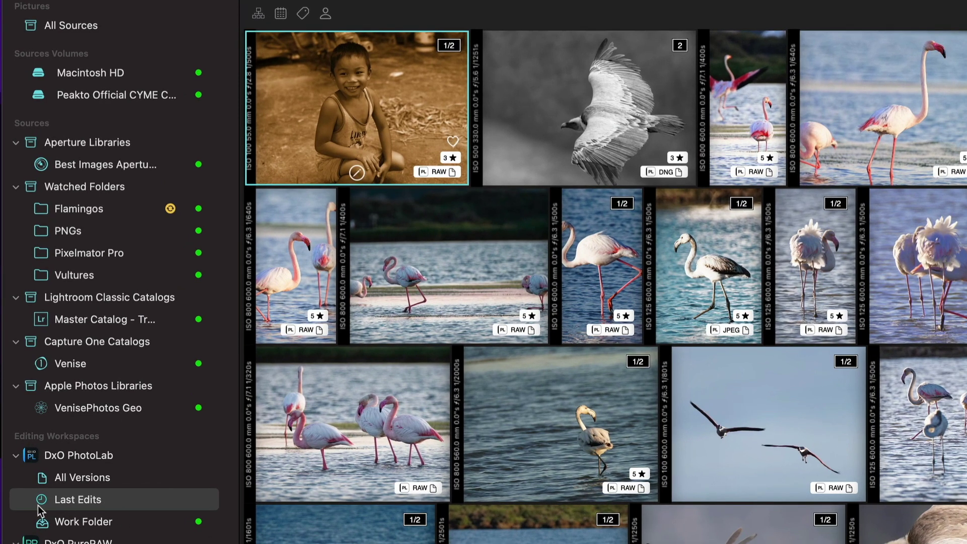
pyautogui.click(100, 481)
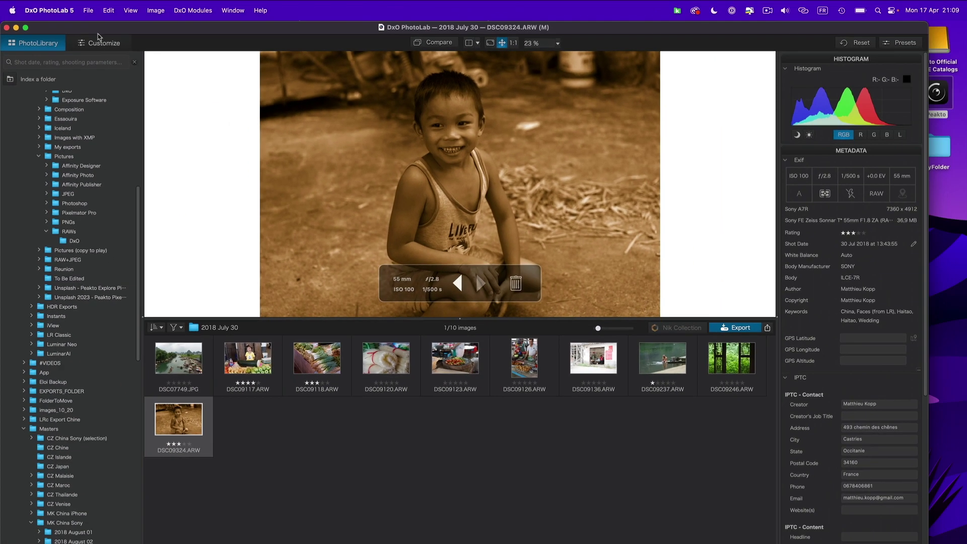
# Step: Switch the toning style of DSC09324.ARW from Sepia to B&W in Customize
pyautogui.click(172, 4)
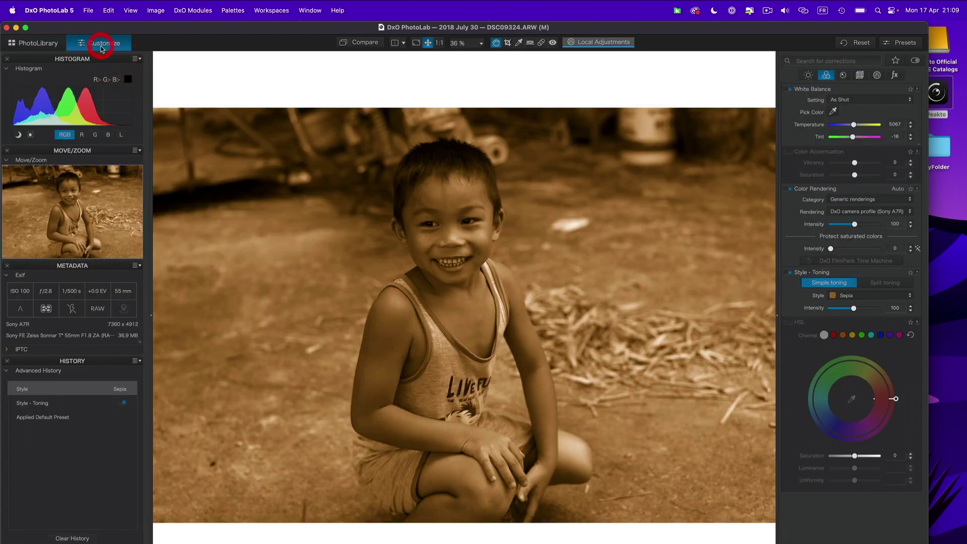
pyautogui.click(857, 296)
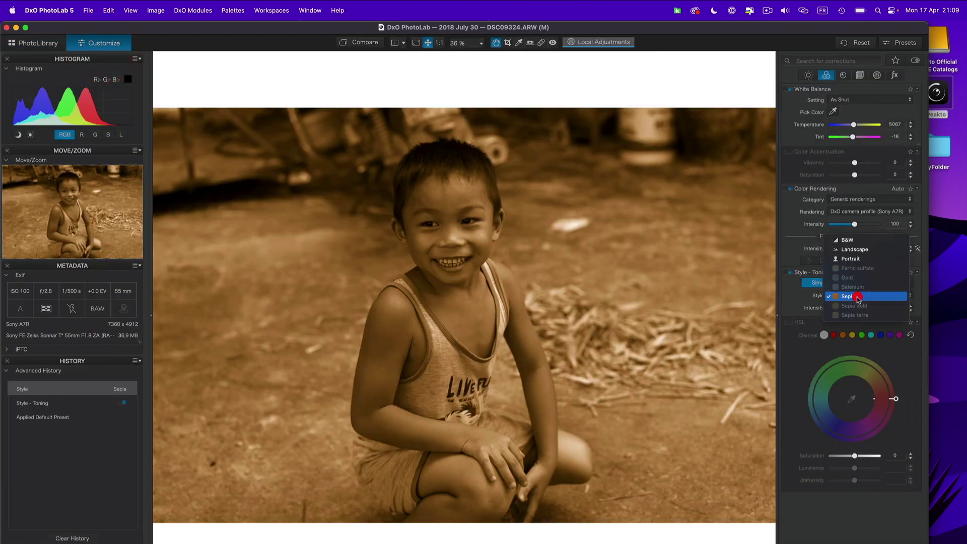
pyautogui.click(850, 242)
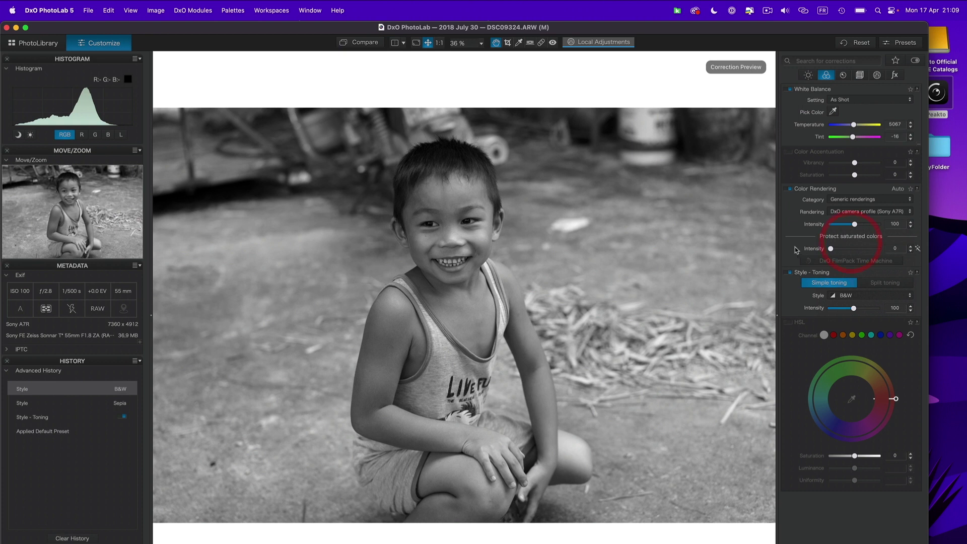
# Step: Return PhotoLab to its library, then view Peakto's whole DxO PhotoLab workspace showing the B&W boy photo
pyautogui.click(35, 43)
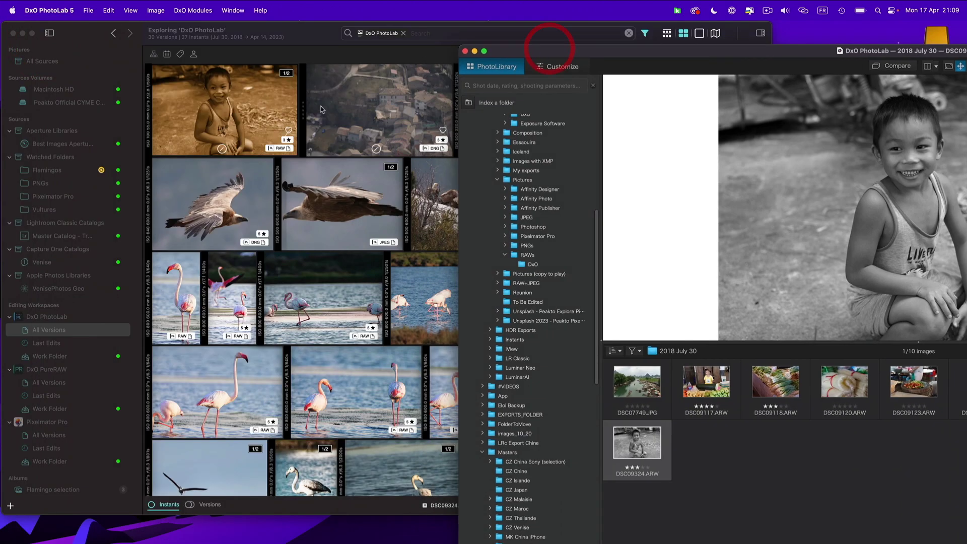
pyautogui.click(302, 32)
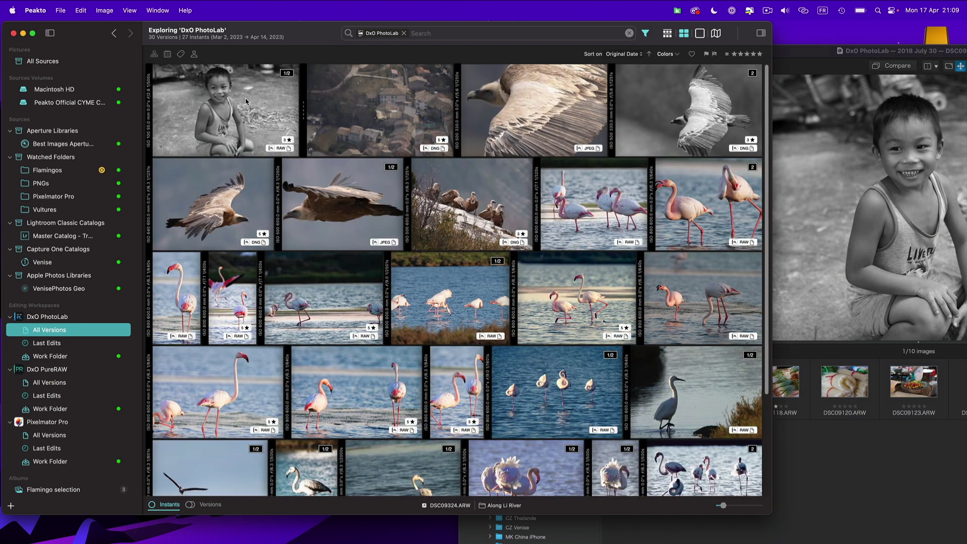
pyautogui.click(40, 319)
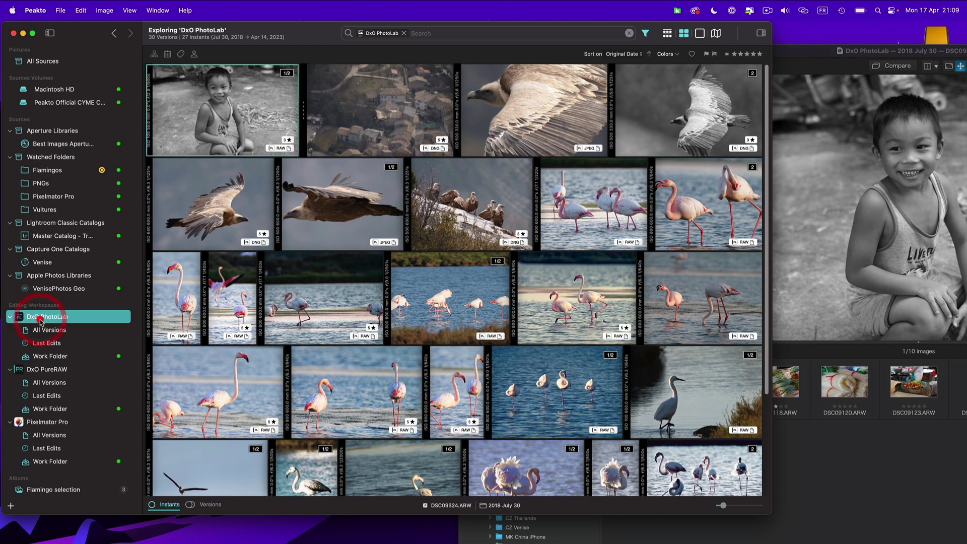
pyautogui.rightClick(48, 317)
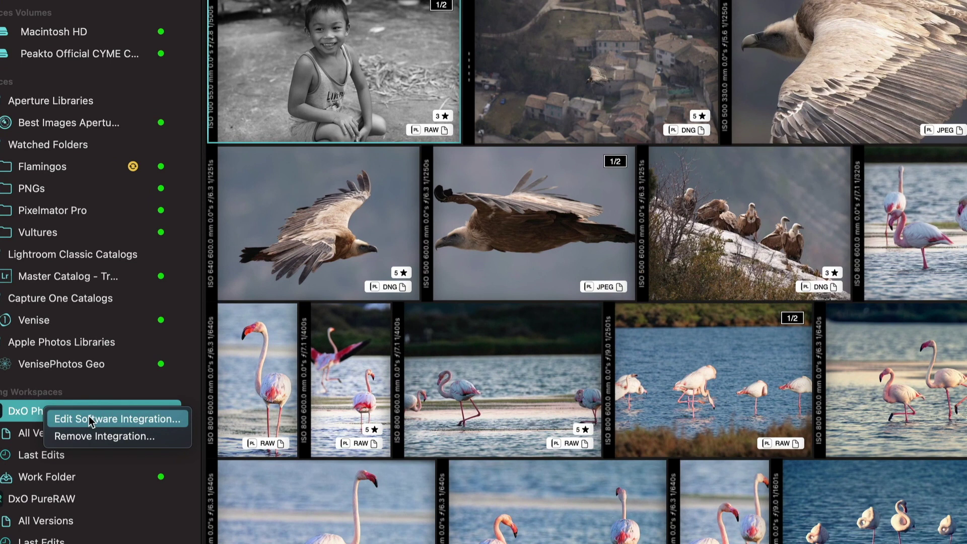
pyautogui.click(89, 418)
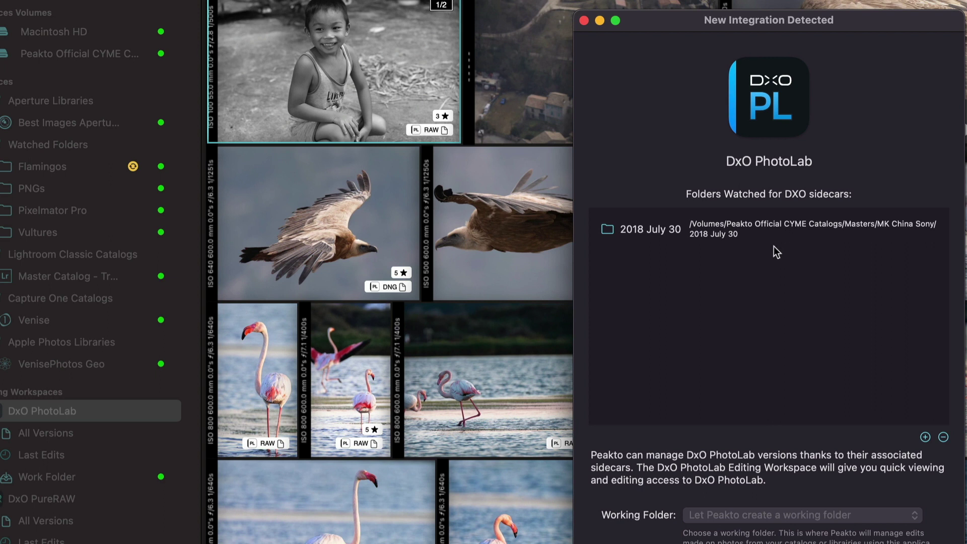
pyautogui.click(731, 236)
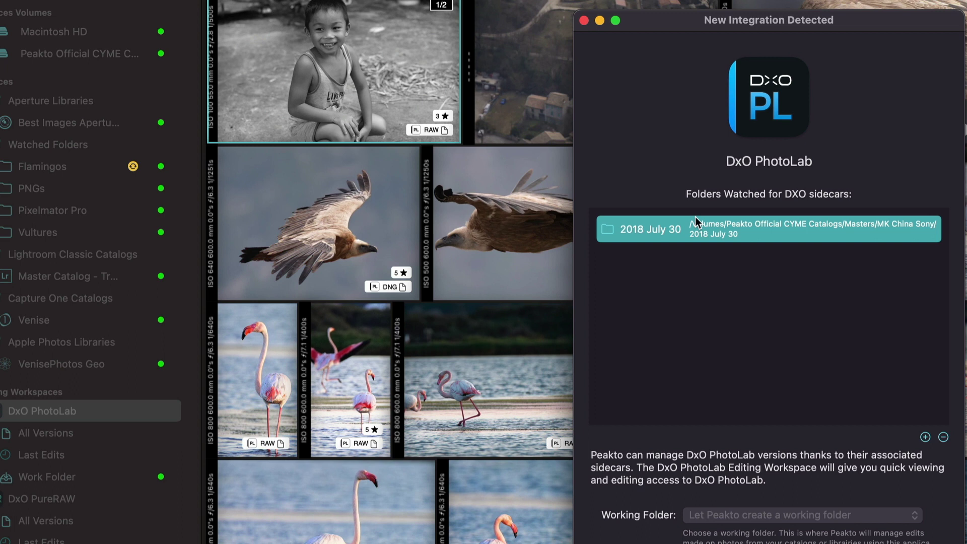
pyautogui.click(584, 20)
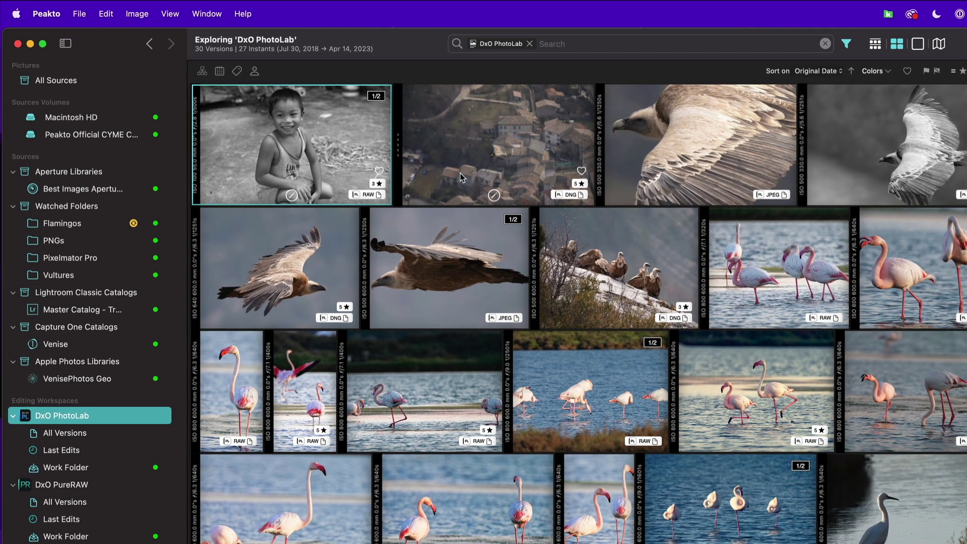
# Step: Drag the Venice gondola-under-bridge photo from VenisePhotos Geo into the DxO PhotoLab Work Folder
pyautogui.click(96, 384)
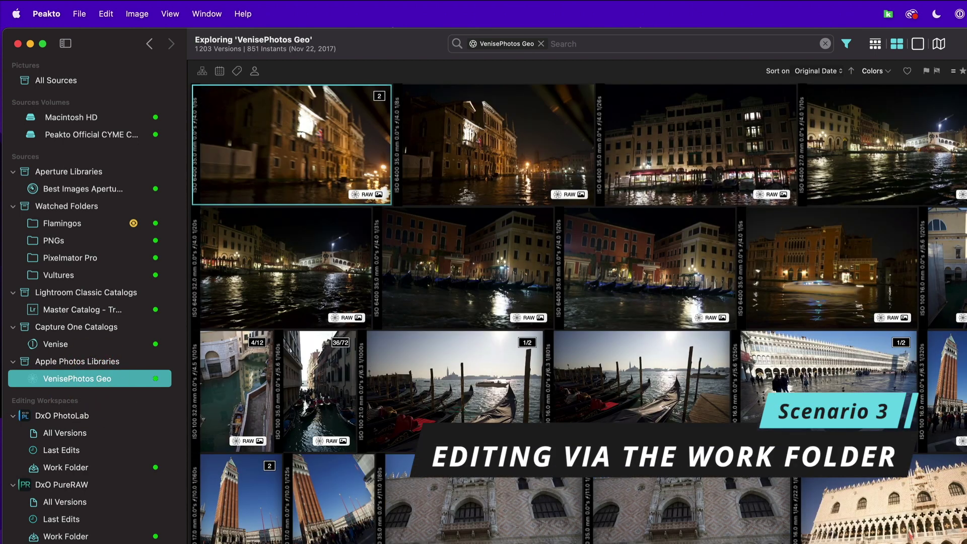
pyautogui.scroll(-5, 492, 368)
pyautogui.scroll(-3, 583, 314)
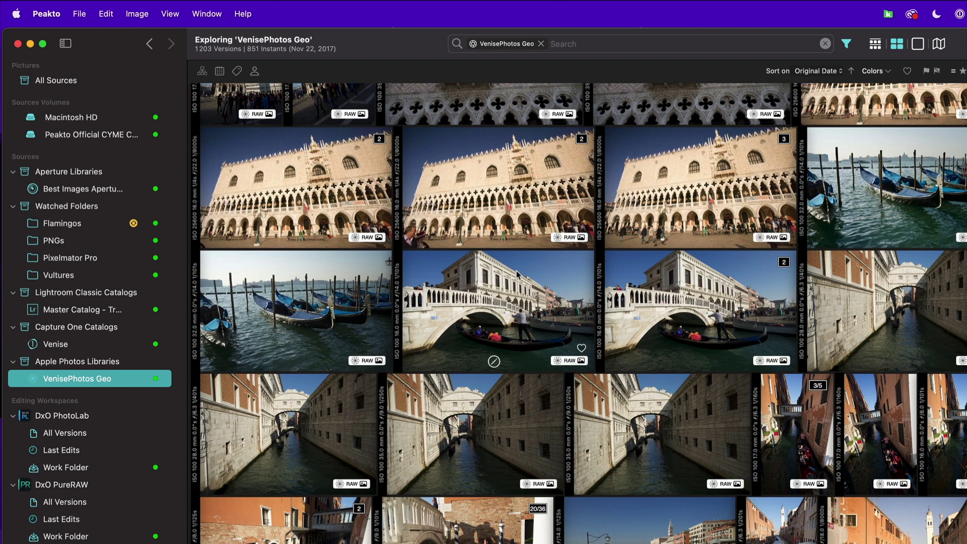
pyautogui.moveTo(497, 293); pyautogui.dragTo(69, 467)
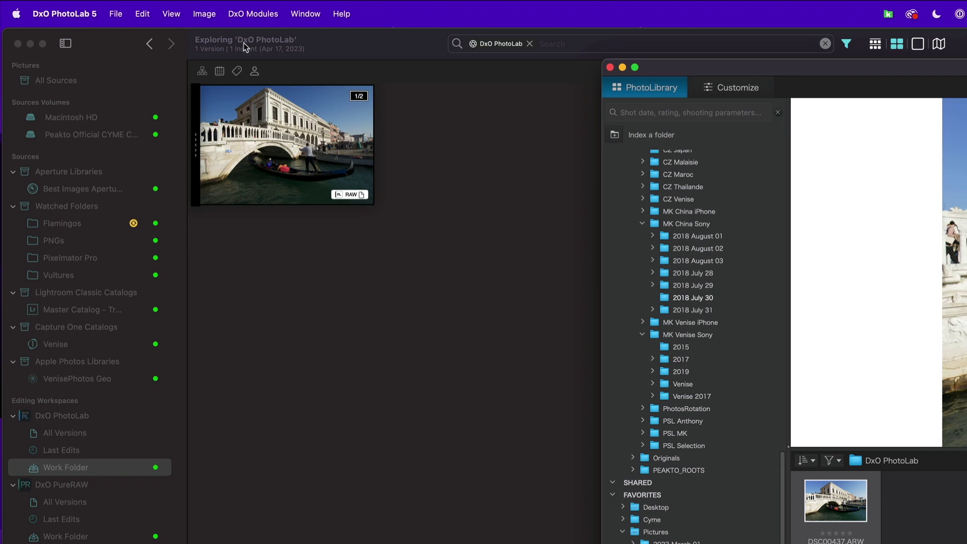
# Step: Apply Style - Toning with B&W to DSC00437.ARW in maximized PhotoLab, then return to PhotoLibrary
pyautogui.doubleClick(846, 71)
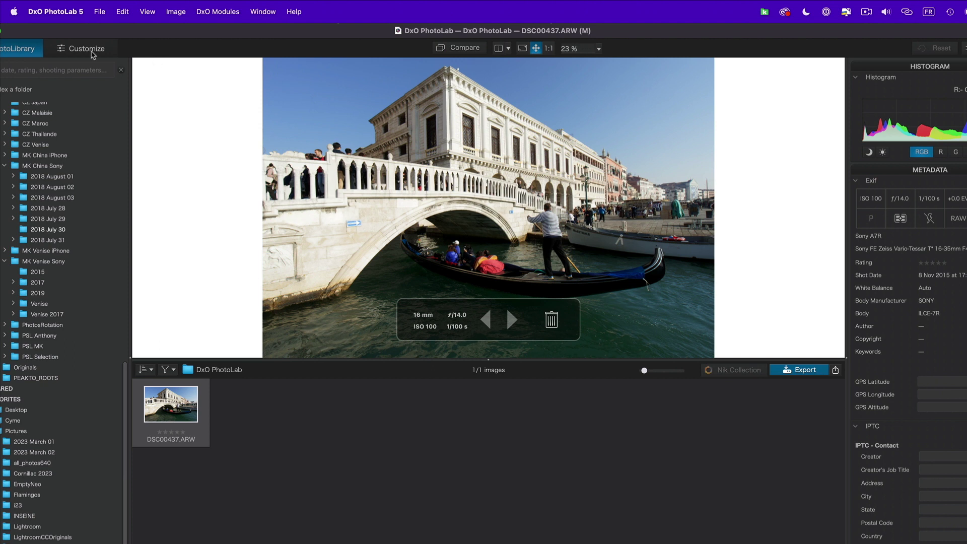
pyautogui.click(89, 49)
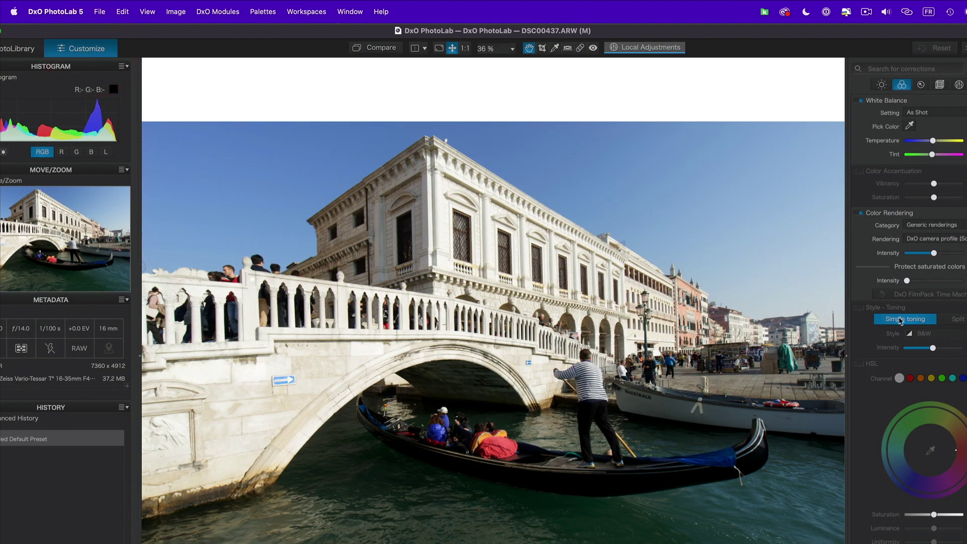
pyautogui.click(891, 318)
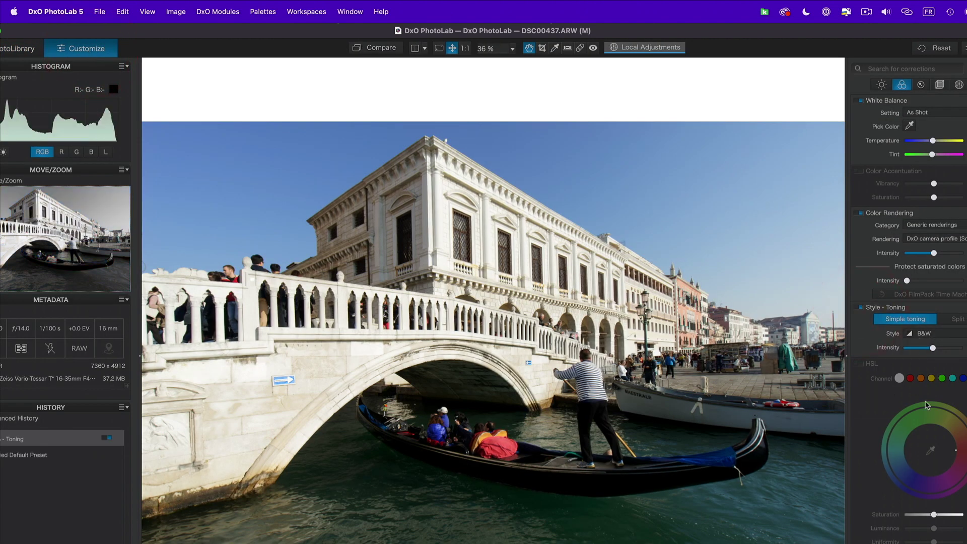
pyautogui.click(929, 335)
pyautogui.click(932, 334)
pyautogui.click(20, 48)
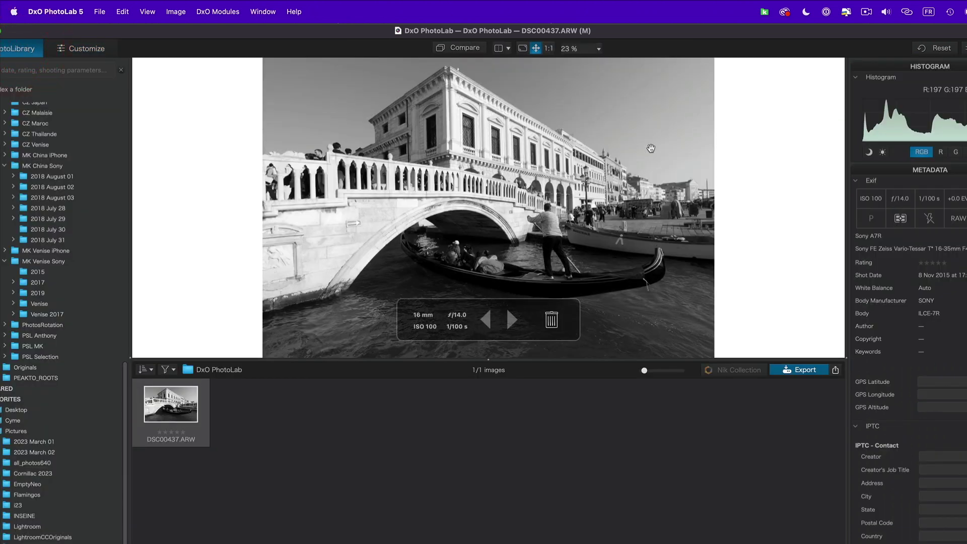
# Step: Exit PhotoLab full screen, move it aside, deselect the photo, and bring Peakto forward
pyautogui.press('ctrl+super+f')
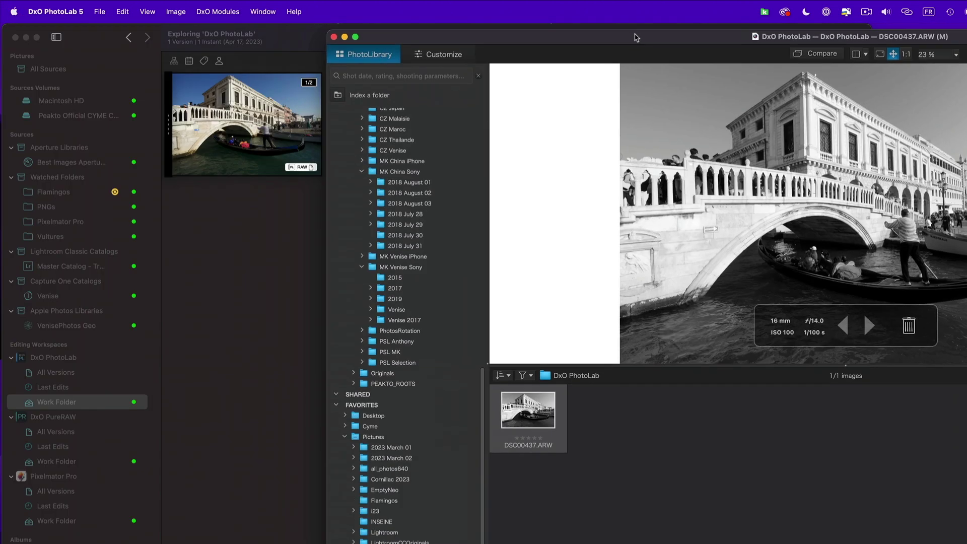
pyautogui.moveTo(606, 33); pyautogui.dragTo(547, 31)
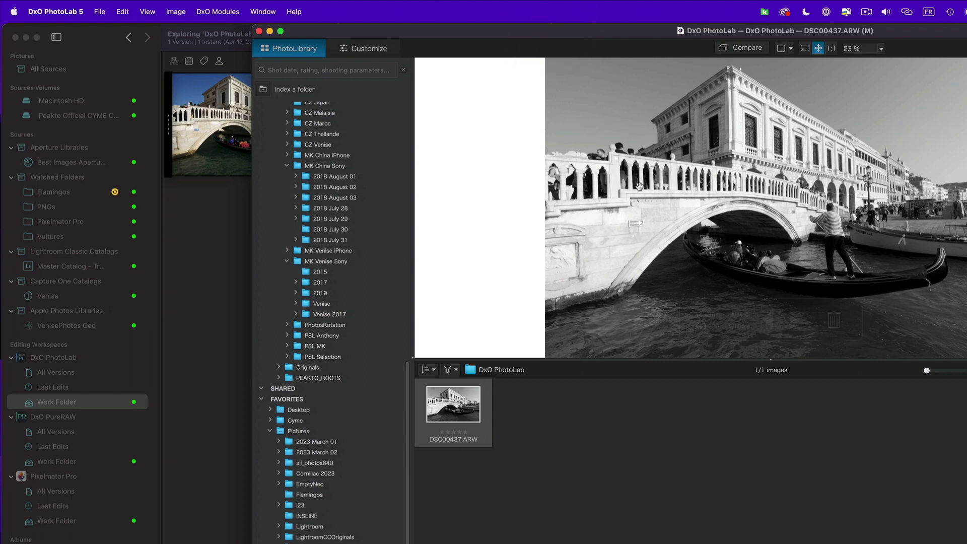
pyautogui.click(554, 438)
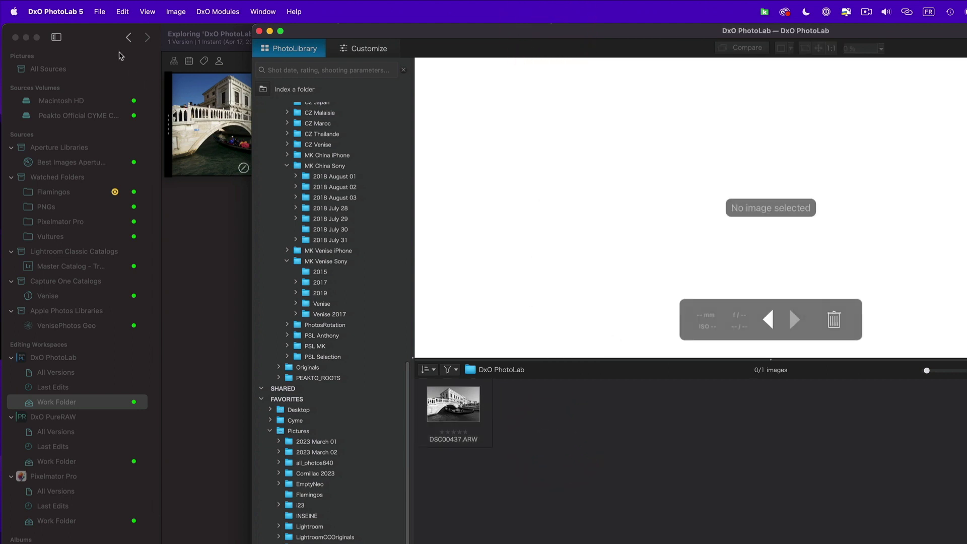
pyautogui.click(97, 34)
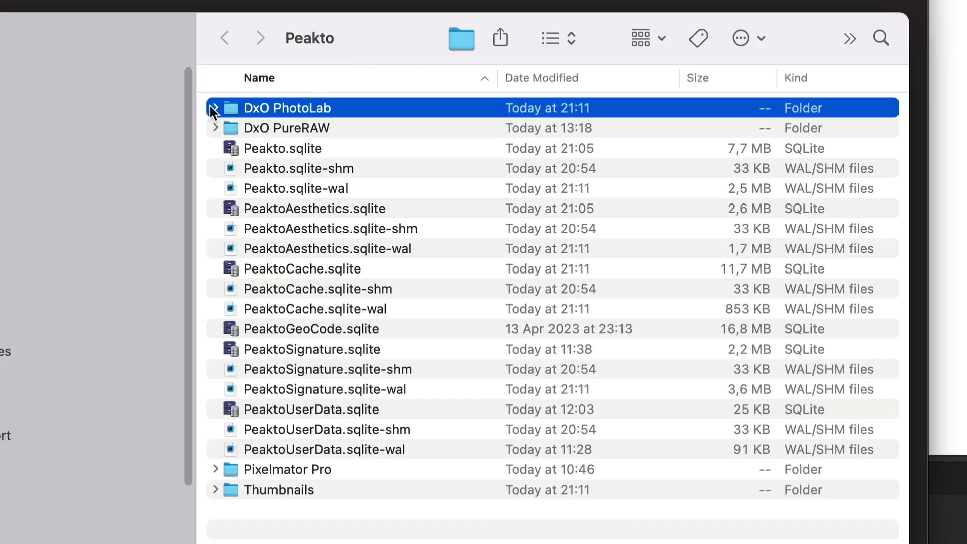
# Step: Confirm DSC00437.ARW and DSC00437.ARW.dop sit in the DxO PhotoLab folder, then close both Finder windows
pyautogui.click(211, 107)
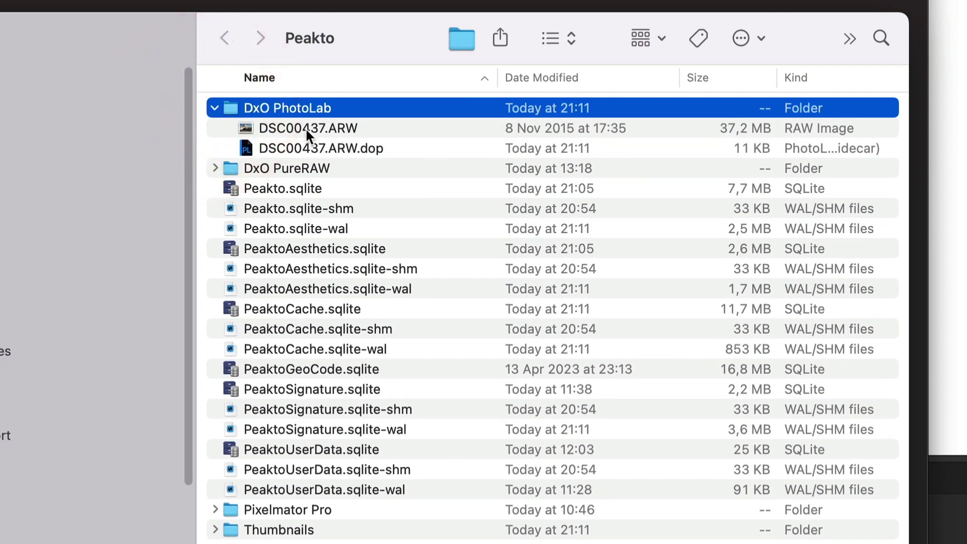
pyautogui.click(306, 127)
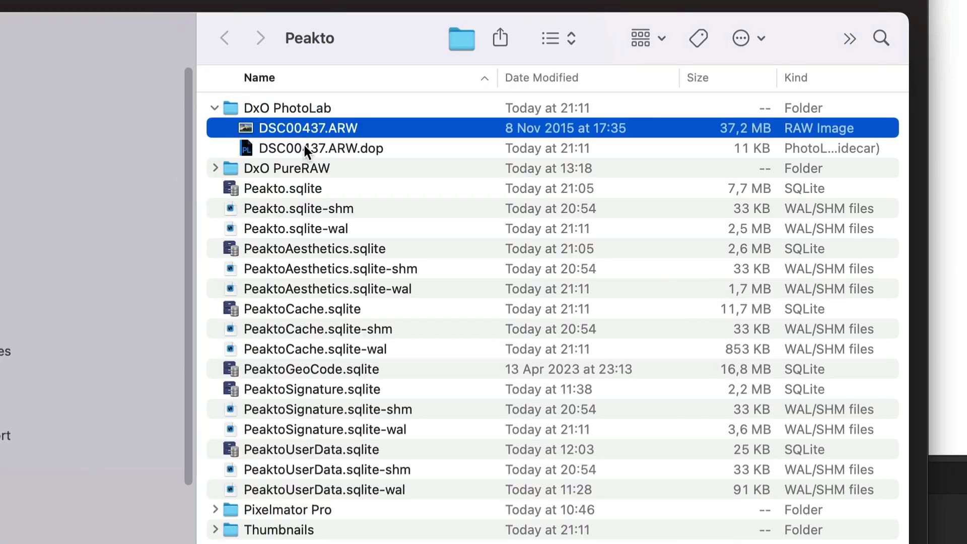
pyautogui.click(303, 147)
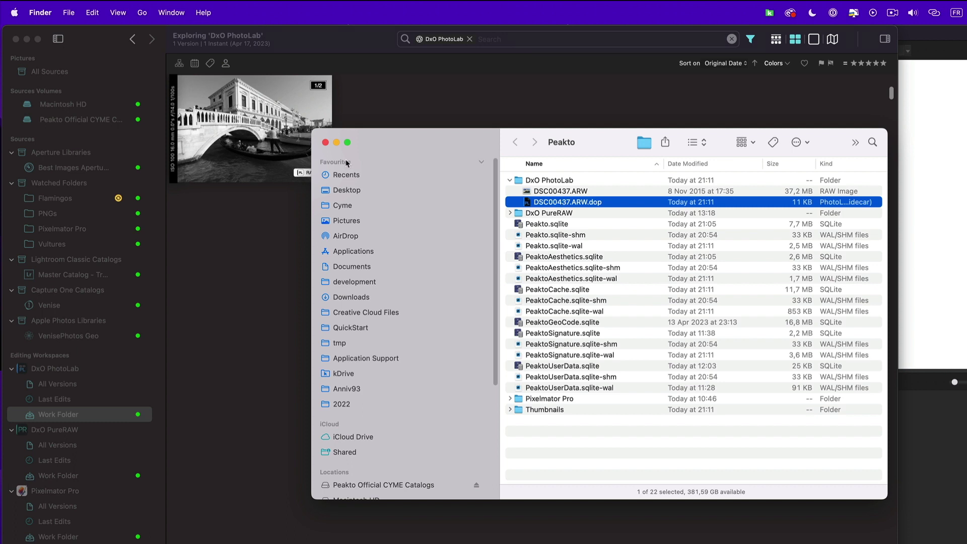
pyautogui.click(325, 143)
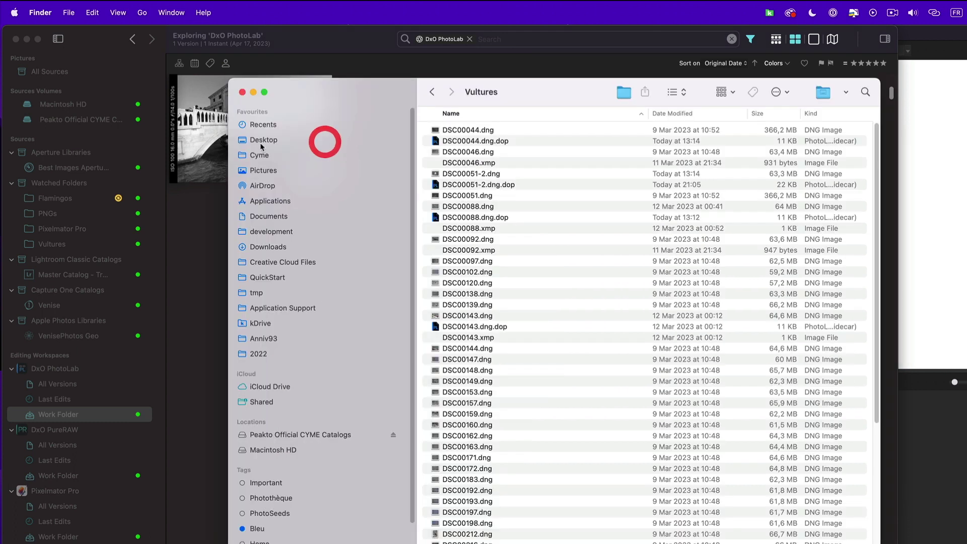
pyautogui.click(79, 339)
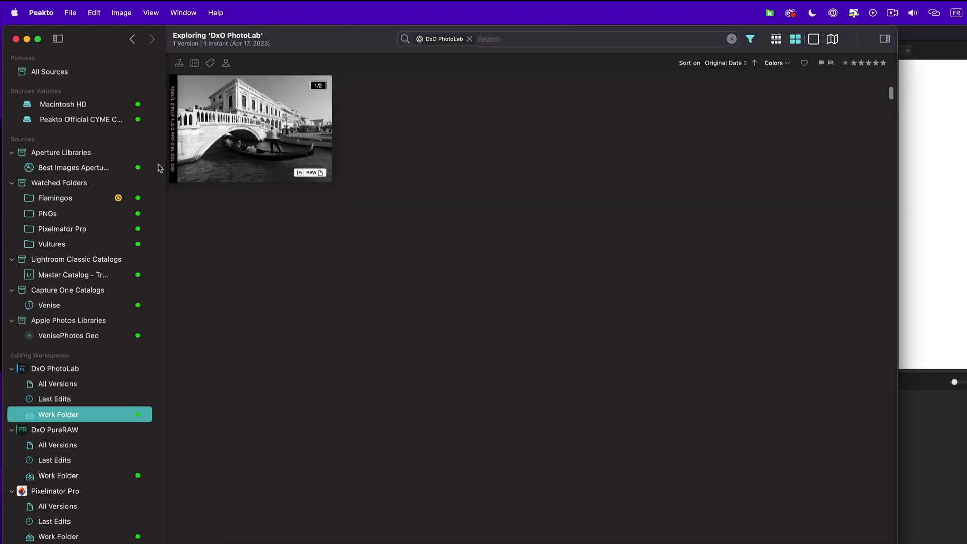
# Step: Show the Best Images Aperture Library and bring up the bird photo's Edit In Workspace options
pyautogui.click(53, 169)
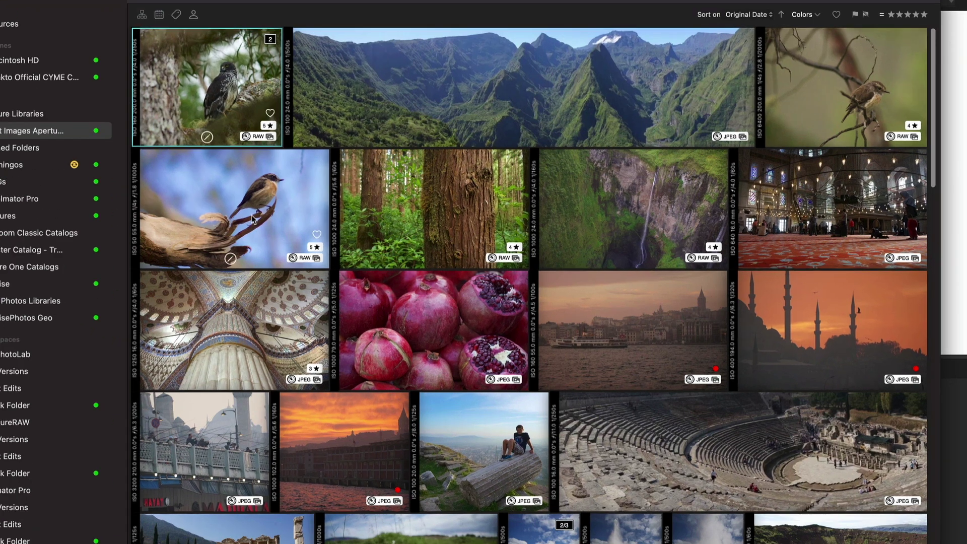
pyautogui.rightClick(280, 243)
pyautogui.moveTo(217, 100)
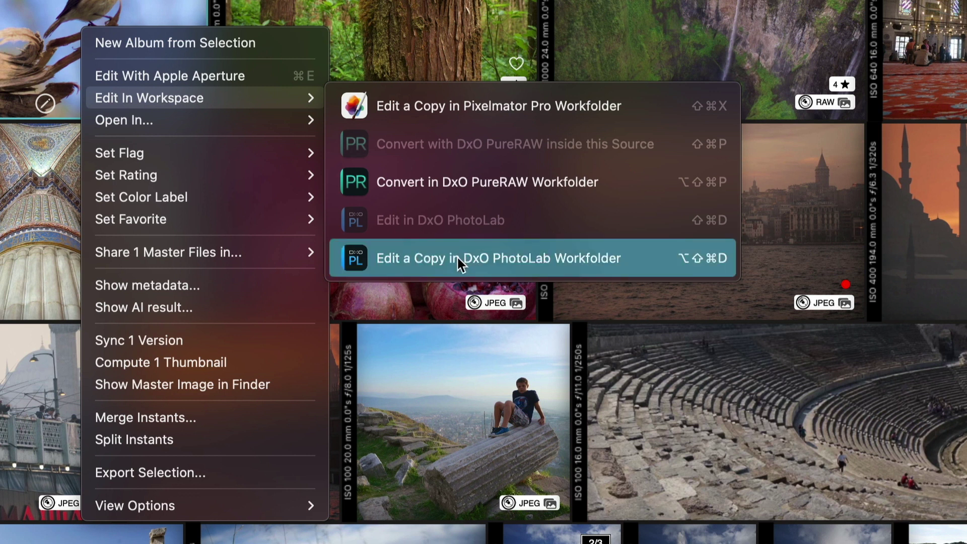
# Step: Edit a copy of bird photo DSC07533.ARW in DxO PhotoLab's work folder, then return to Peakto
pyautogui.click(529, 256)
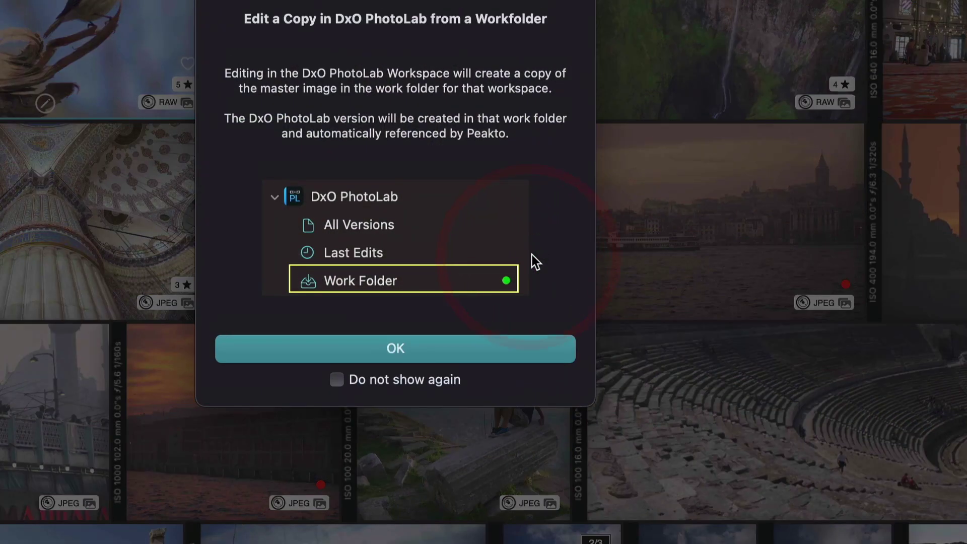
pyautogui.click(456, 358)
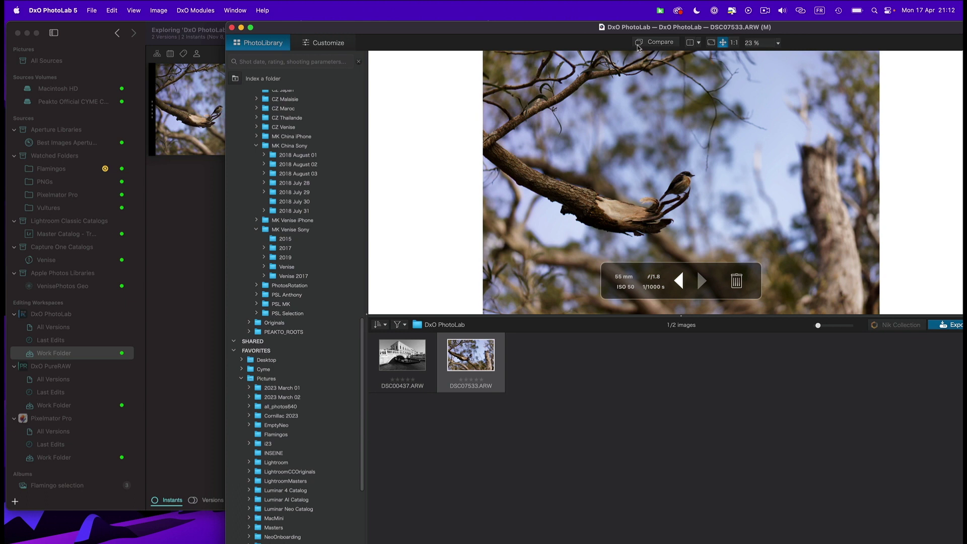
pyautogui.click(193, 31)
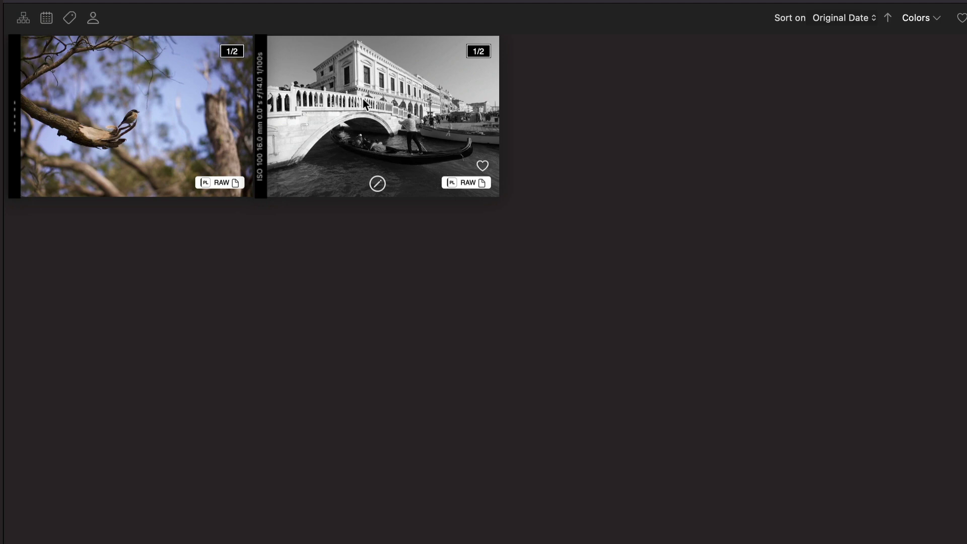
# Step: Open the Venice bridge photo large and toggle between its colour original and black-and-white version
pyautogui.doubleClick(363, 98)
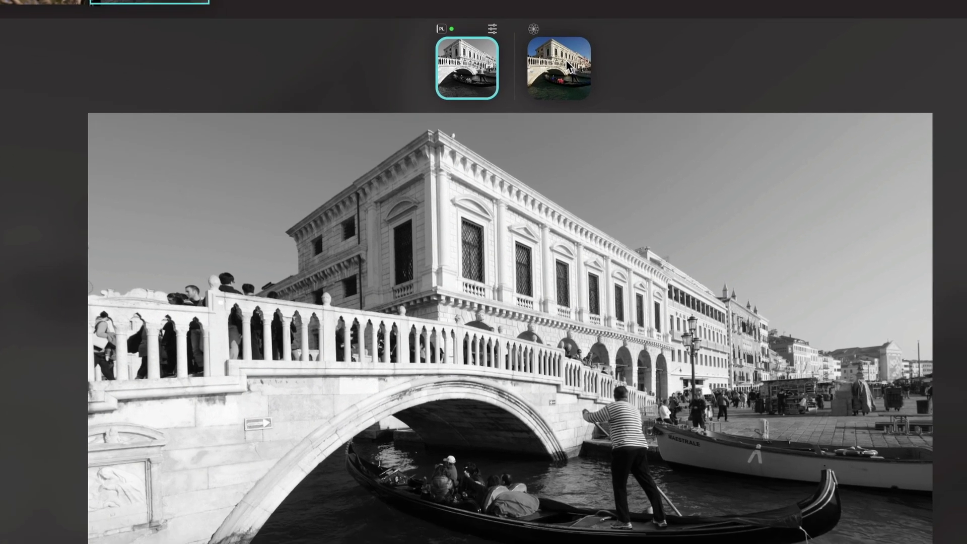
pyautogui.click(609, 174)
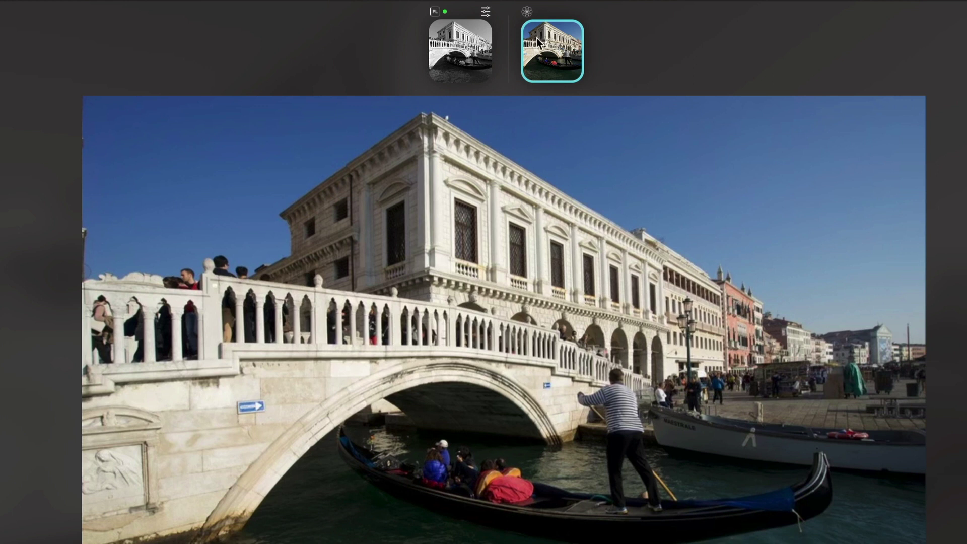
pyautogui.click(455, 48)
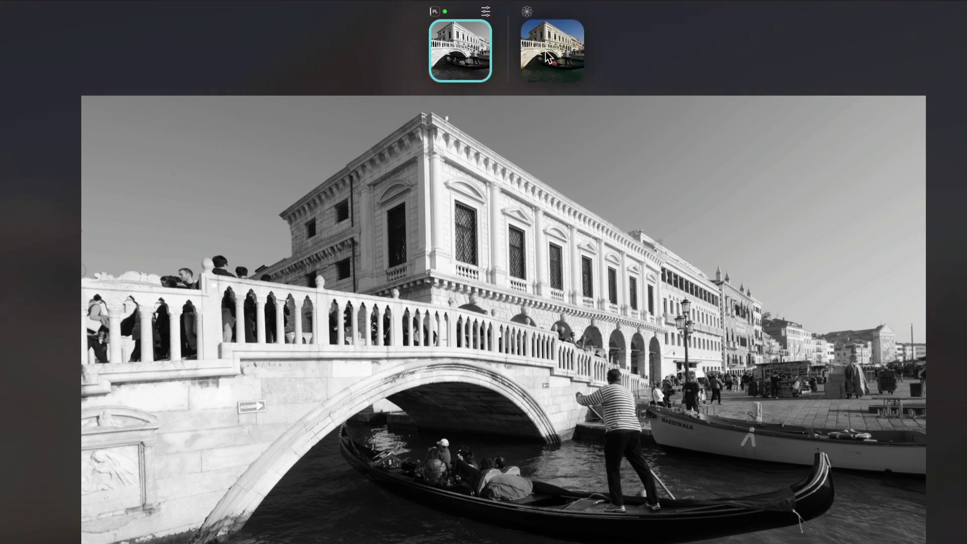
pyautogui.click(551, 50)
pyautogui.click(482, 54)
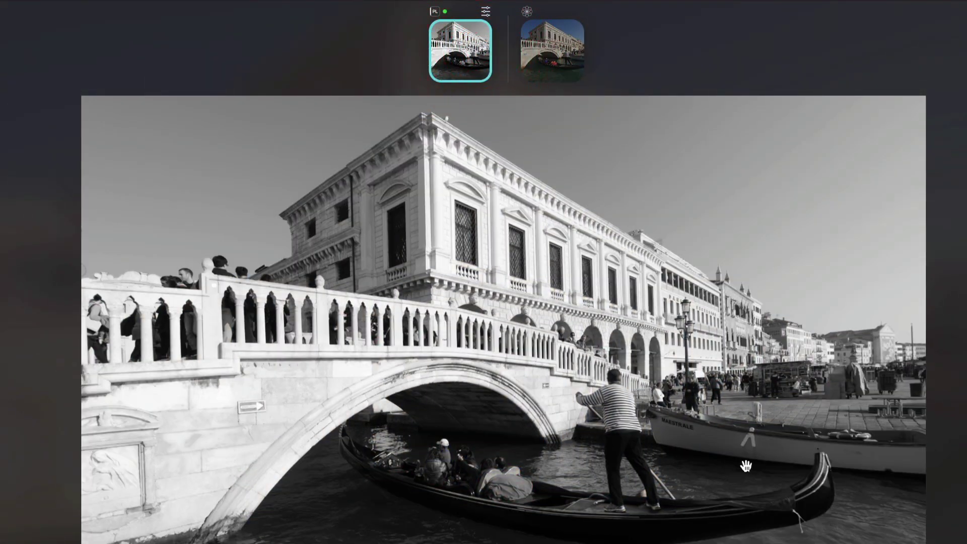